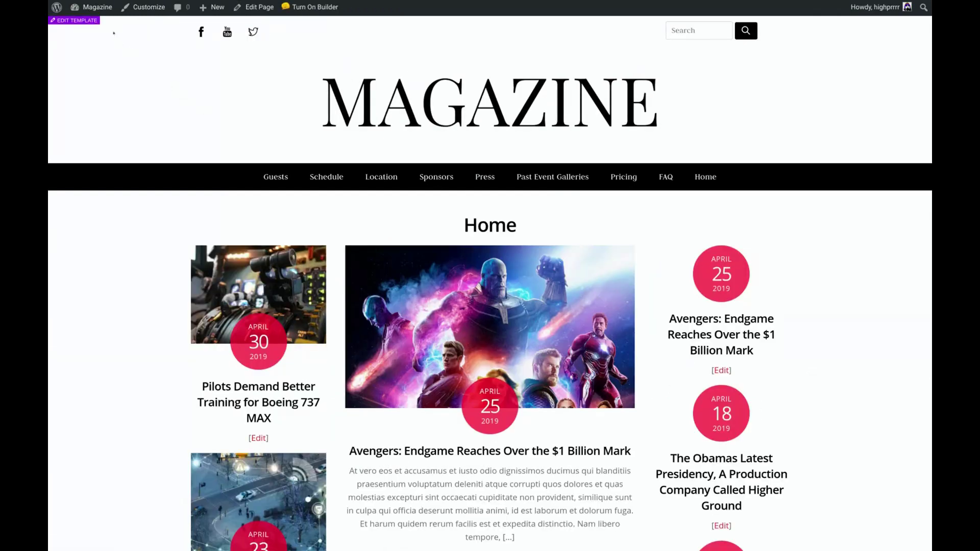
Step: From the Dashboard, go to Themify Ultra > Templates and start a new template
{"action": "left_click", "coordinate": [99, 7]}
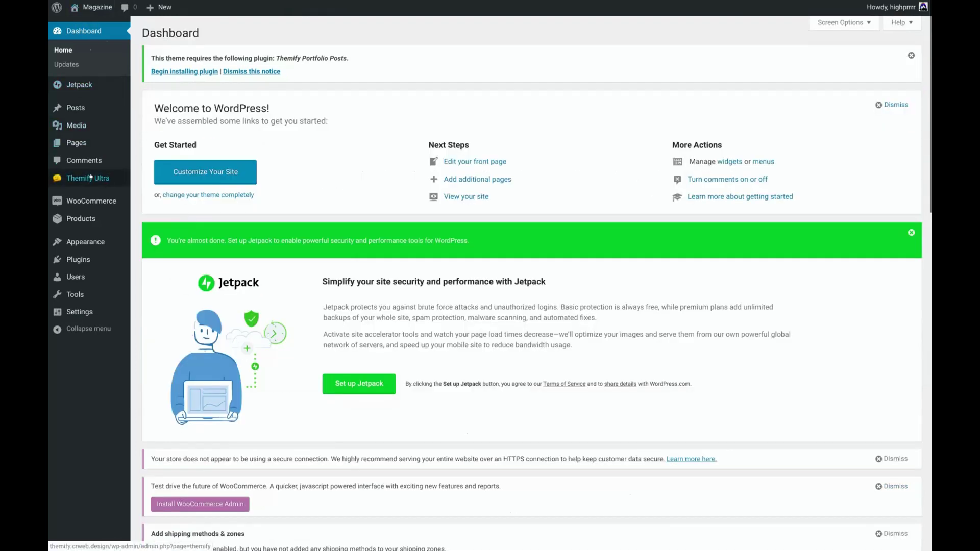
{"action": "mouse_move", "coordinate": [90, 178]}
{"action": "left_click", "coordinate": [161, 210]}
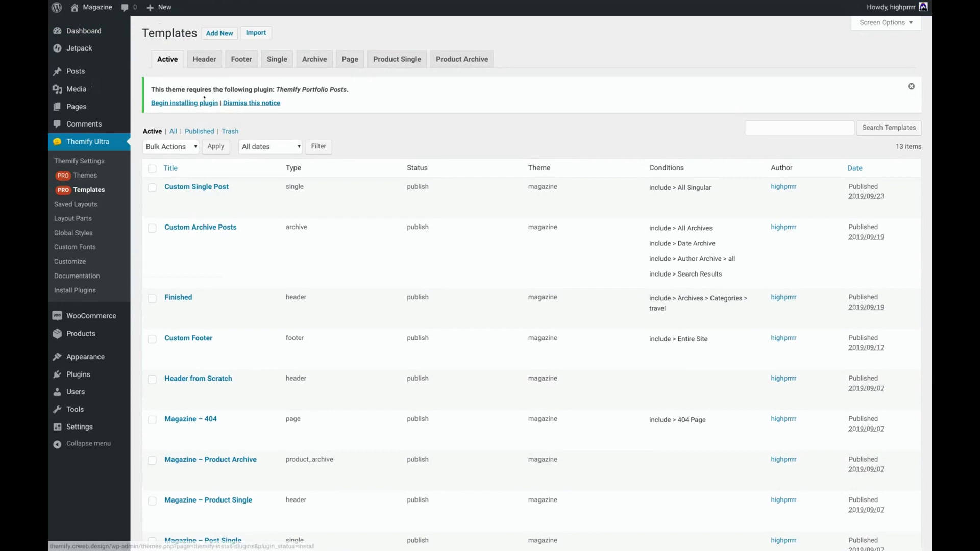
{"action": "left_click", "coordinate": [220, 34]}
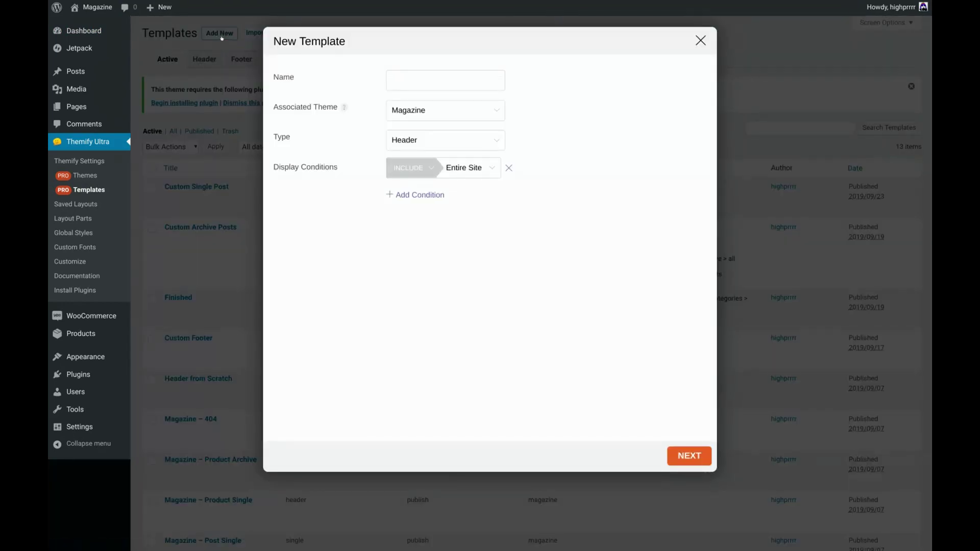
Step: Create and publish a blank Product Archive template named 'Custom Product Archive'
{"action": "left_click", "coordinate": [407, 142]}
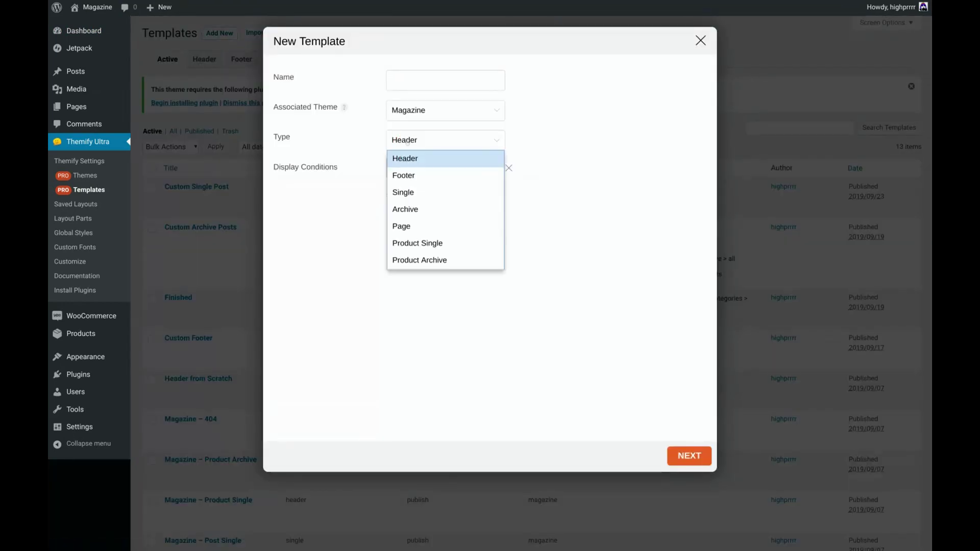
{"action": "left_click", "coordinate": [426, 260]}
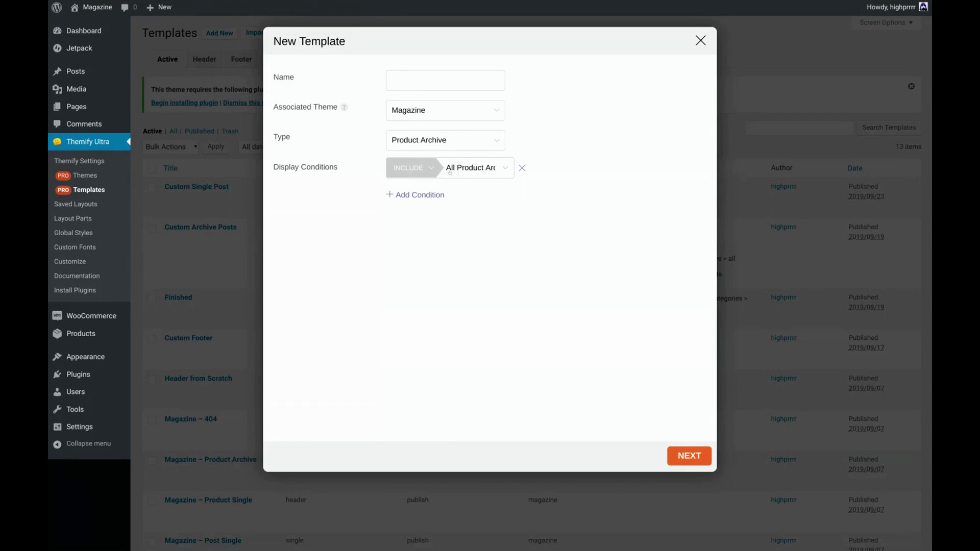
{"action": "left_click", "coordinate": [430, 77]}
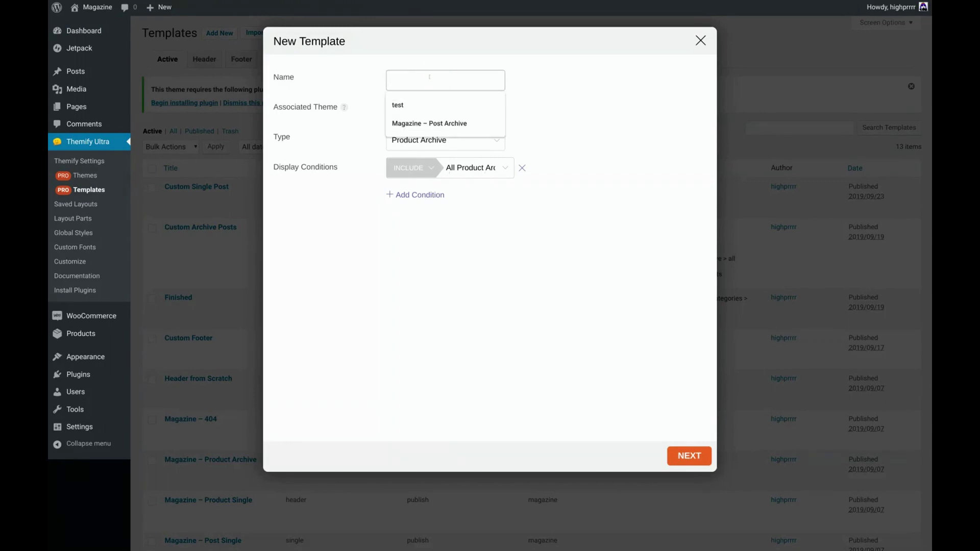
{"action": "type", "text": "Custom Product Archive"}
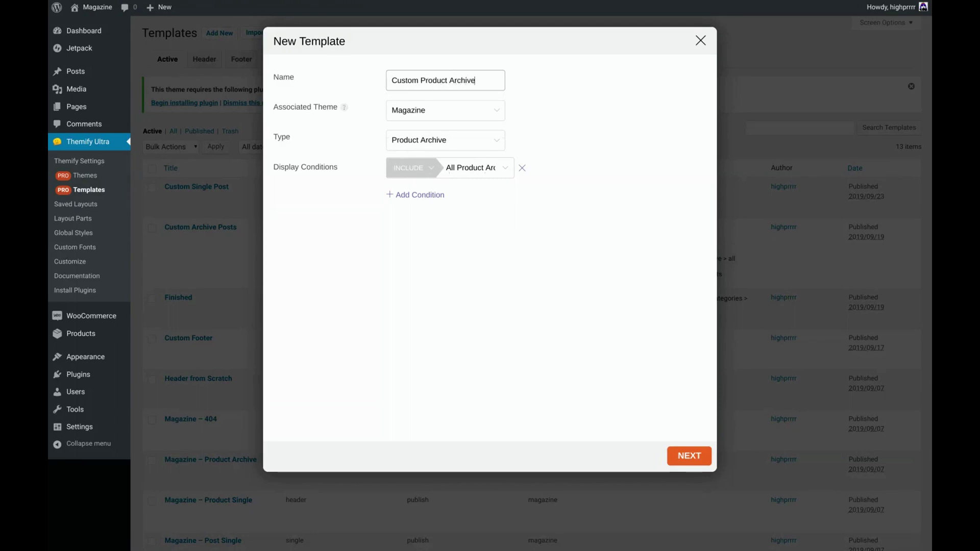
{"action": "left_click", "coordinate": [676, 455]}
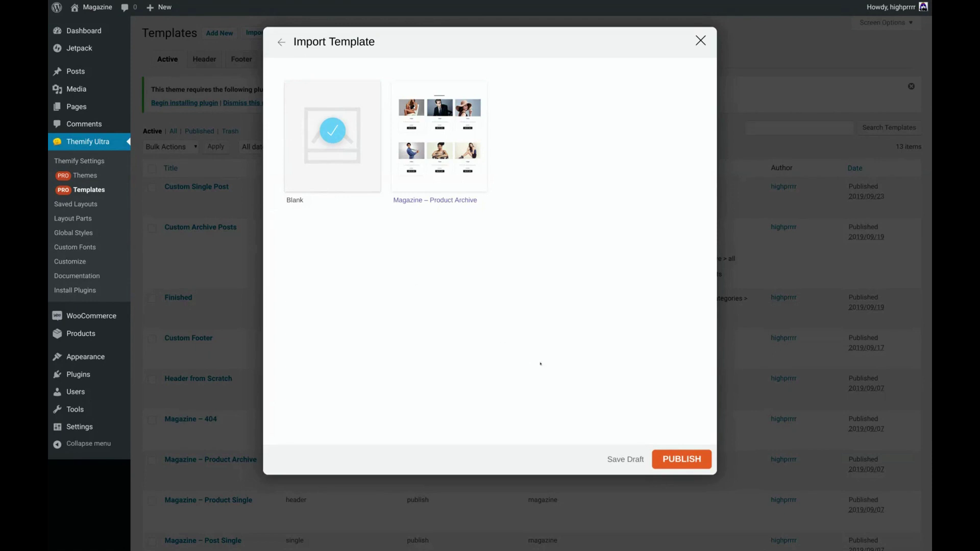
{"action": "left_click", "coordinate": [681, 459]}
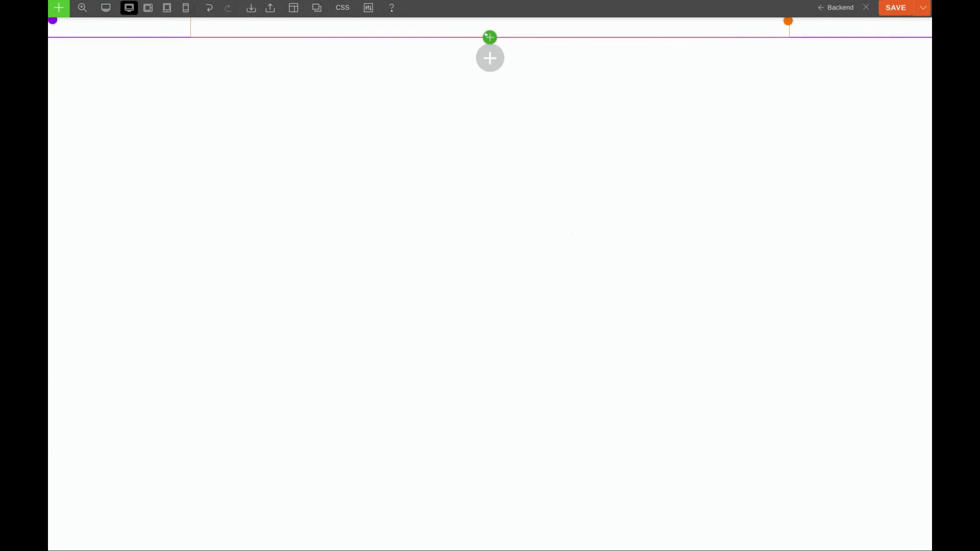
Step: Add an Archive Title module and make it an H1 heading
{"action": "left_click", "coordinate": [490, 37]}
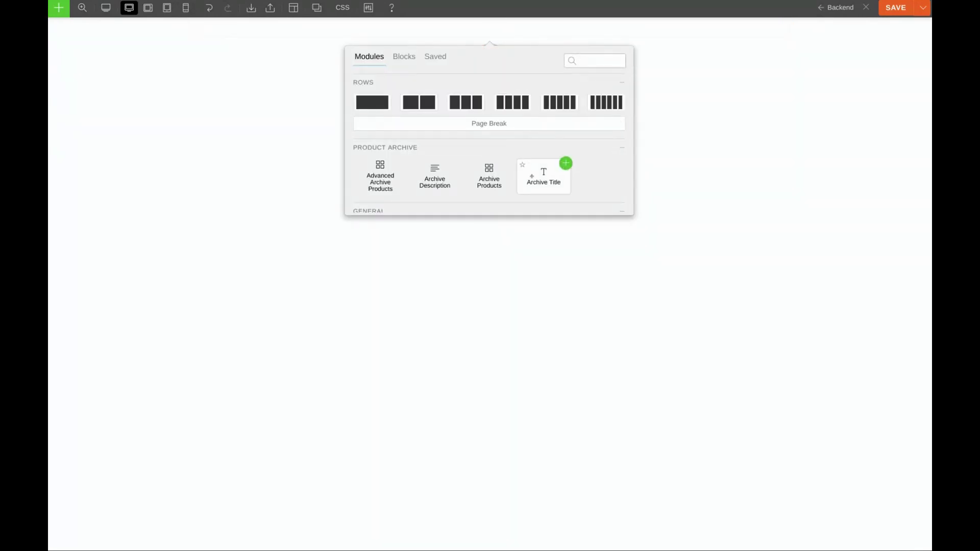
{"action": "left_click", "coordinate": [566, 163]}
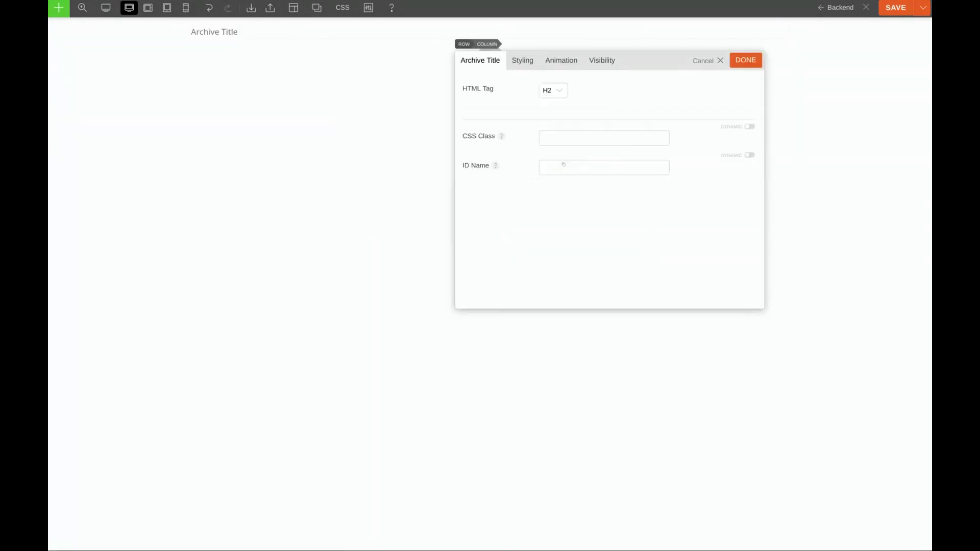
{"action": "left_click", "coordinate": [551, 91]}
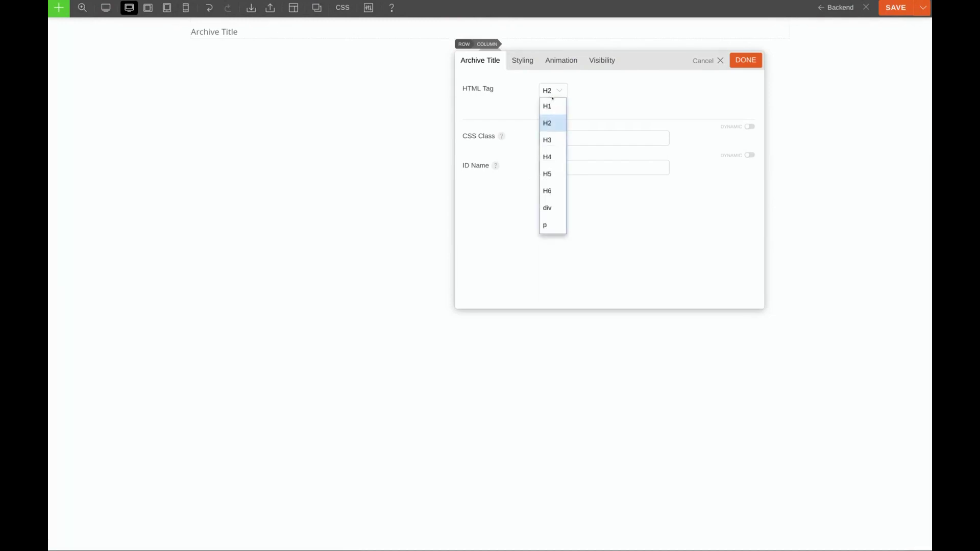
{"action": "left_click", "coordinate": [548, 104]}
Step: Style the title font as Playfair Display in black (#000000)
{"action": "left_click", "coordinate": [522, 60]}
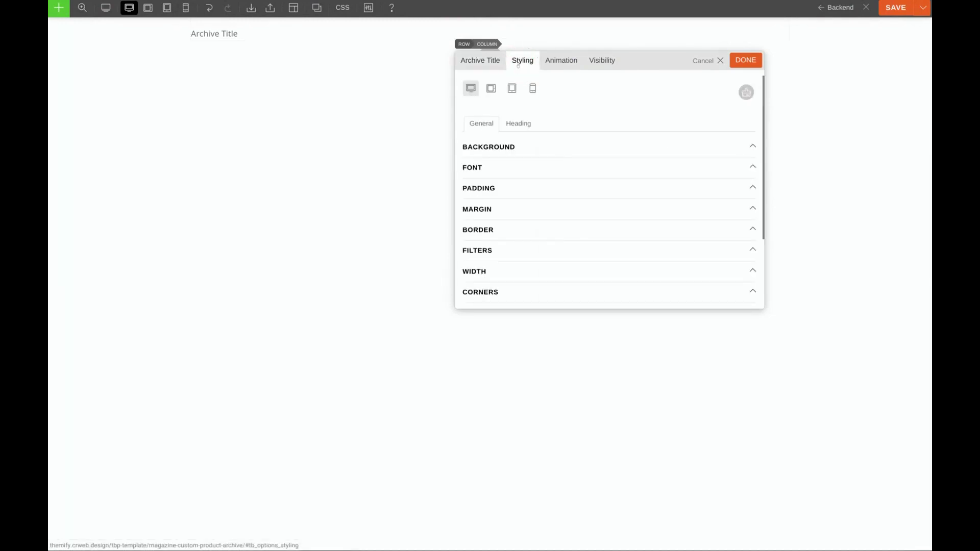
{"action": "left_click", "coordinate": [479, 163]}
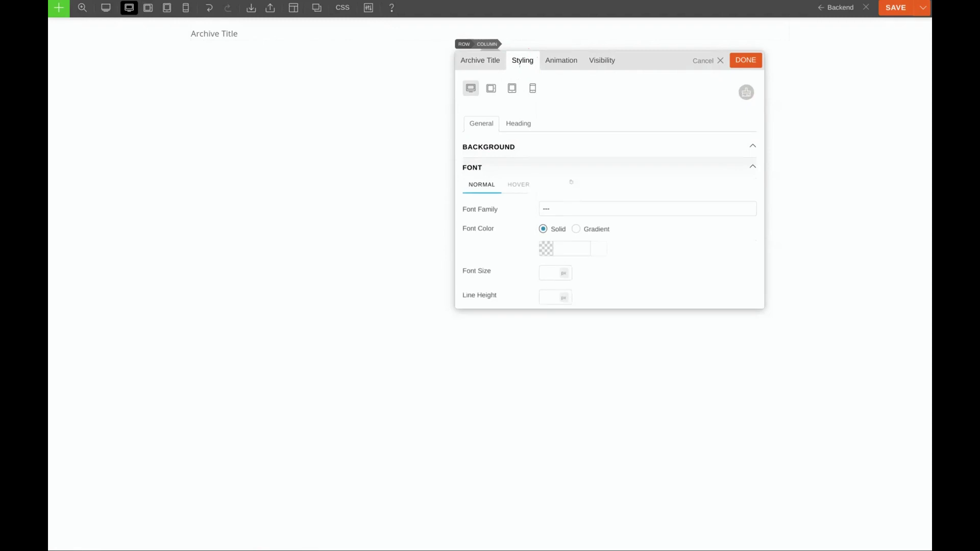
{"action": "scroll", "coordinate": [590, 183], "scroll_direction": "down", "scroll_amount": 1}
{"action": "left_click", "coordinate": [589, 195]}
{"action": "type", "text": "pla"}
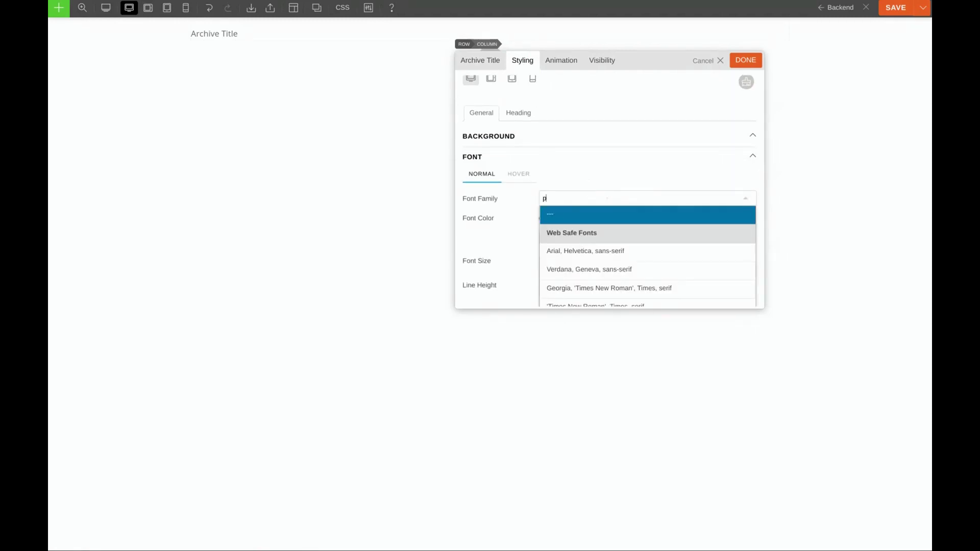
{"action": "left_click", "coordinate": [590, 250]}
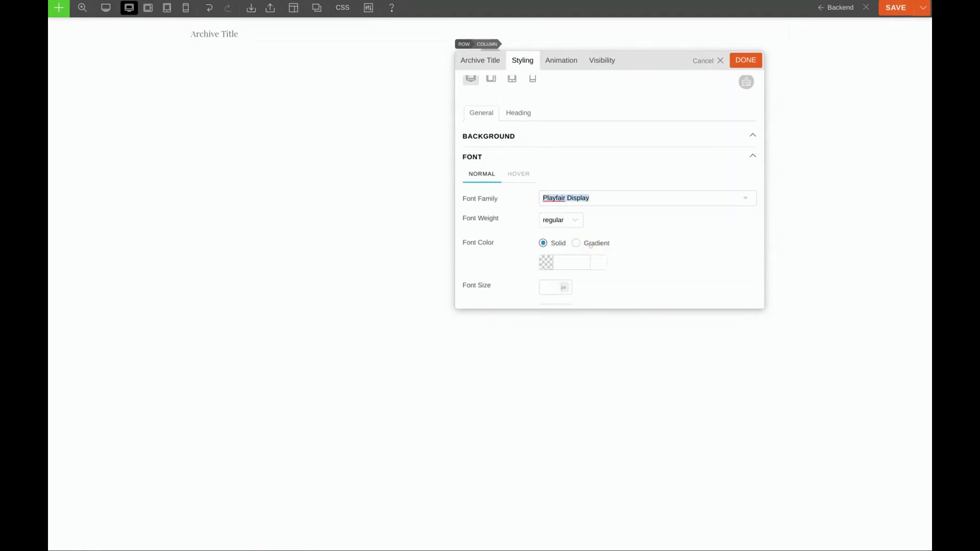
{"action": "scroll", "coordinate": [556, 219], "scroll_direction": "down", "scroll_amount": 1}
{"action": "left_click", "coordinate": [570, 232]}
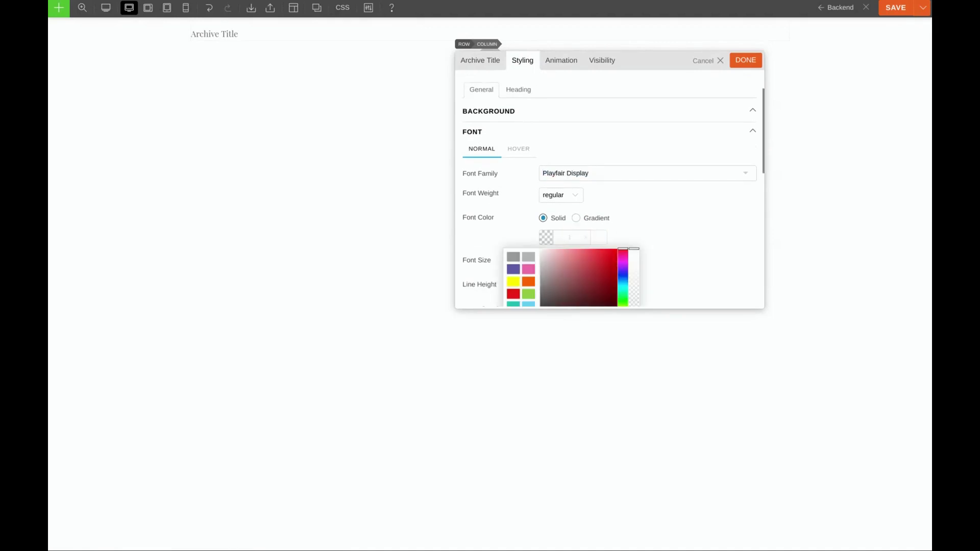
{"action": "scroll", "coordinate": [571, 248], "scroll_direction": "down", "scroll_amount": 2}
{"action": "left_click", "coordinate": [540, 283]}
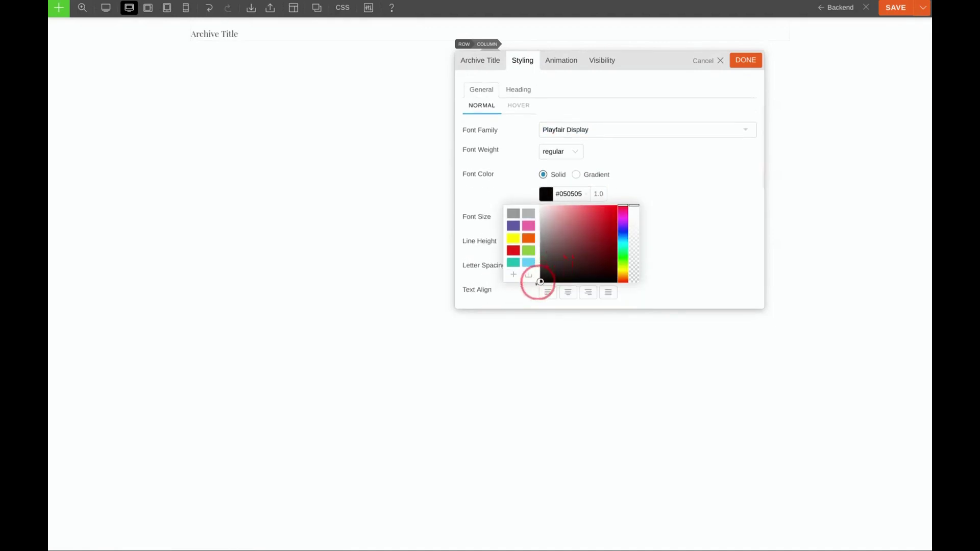
{"action": "left_click", "coordinate": [644, 188]}
Step: Set the title font size to 60 px, centre it, and finish editing
{"action": "scroll", "coordinate": [645, 187], "scroll_direction": "down", "scroll_amount": 1}
{"action": "left_click", "coordinate": [550, 184]}
{"action": "type", "text": "60"}
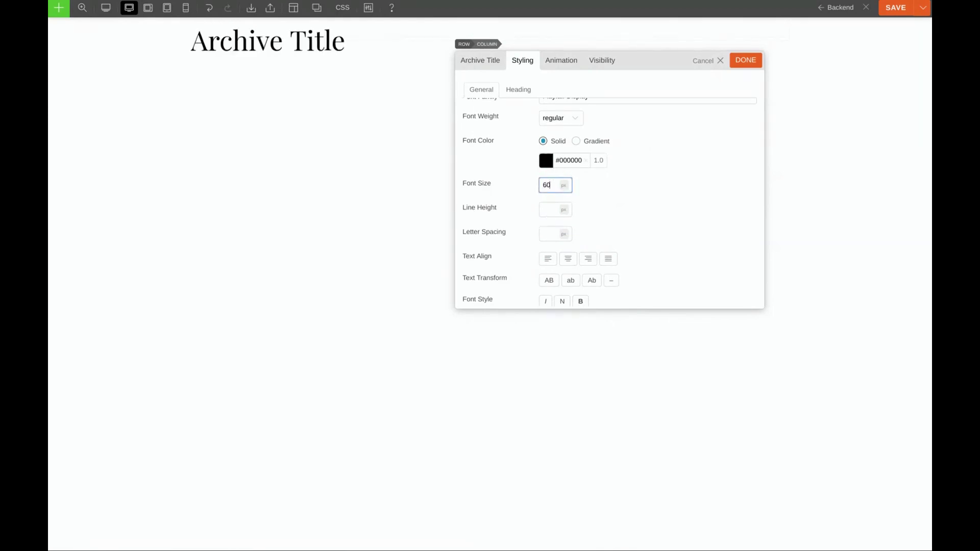
{"action": "left_click", "coordinate": [568, 258]}
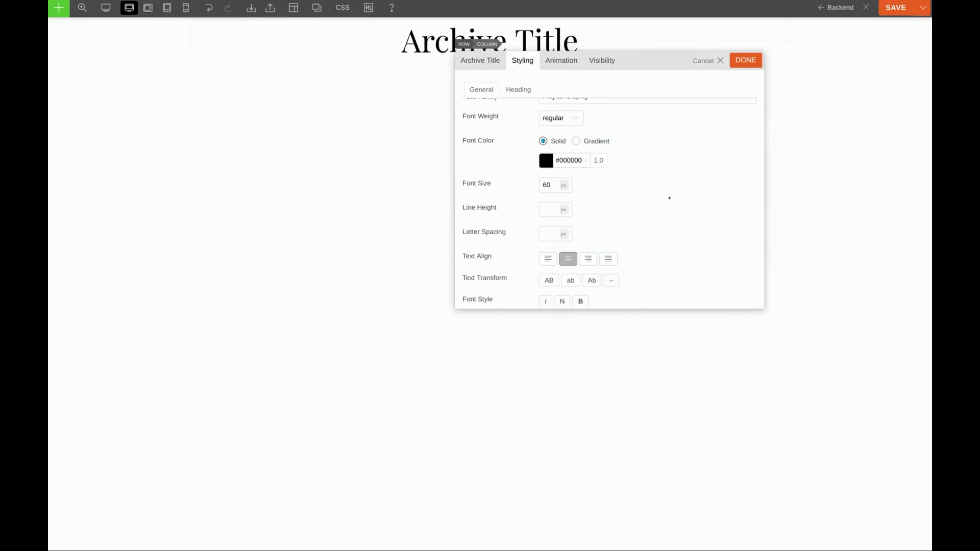
{"action": "left_click", "coordinate": [746, 61]}
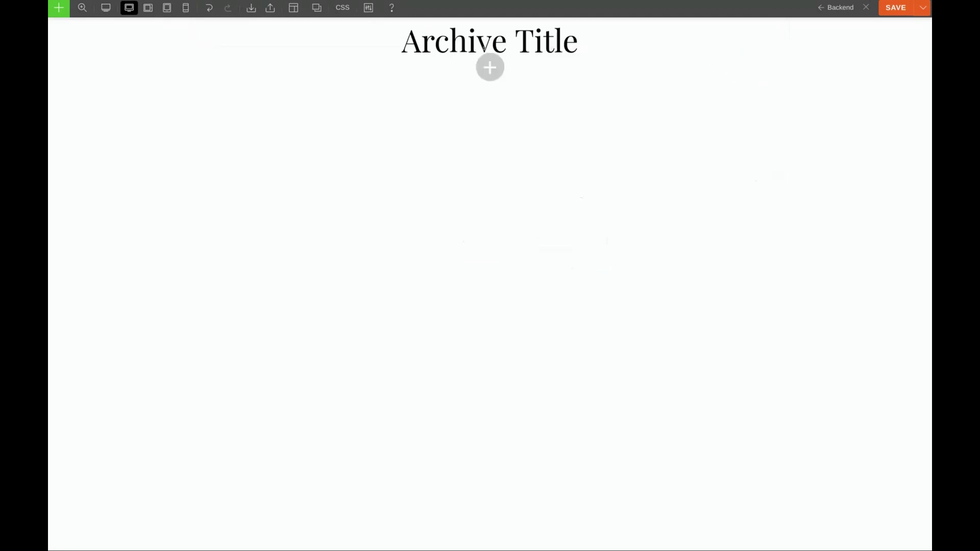
{"action": "left_click", "coordinate": [490, 46]}
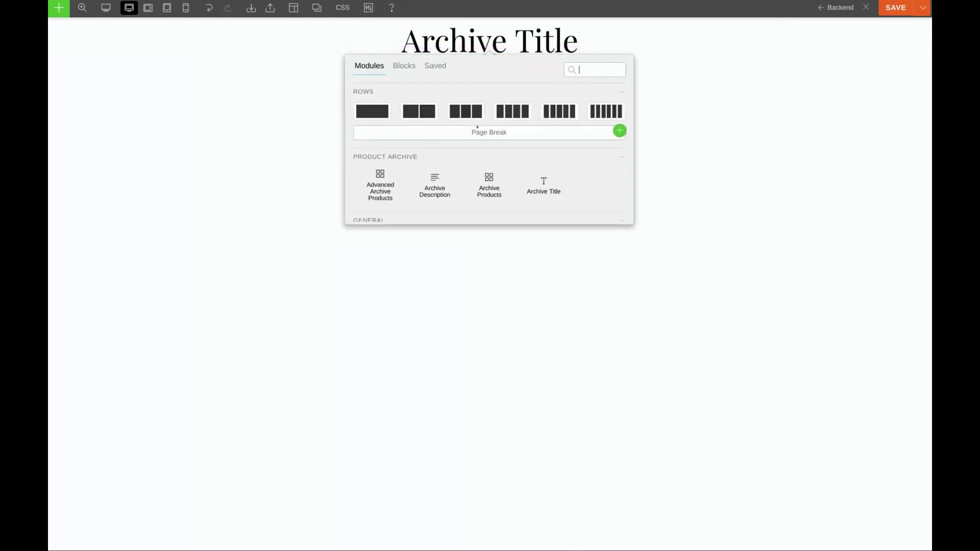
Step: Place the Archive Products grid under the title with masonry enabled and 9 products per page
{"action": "mouse_move", "coordinate": [484, 179]}
{"action": "left_click_drag", "start_coordinate": [483, 179], "coordinate": [483, 46]}
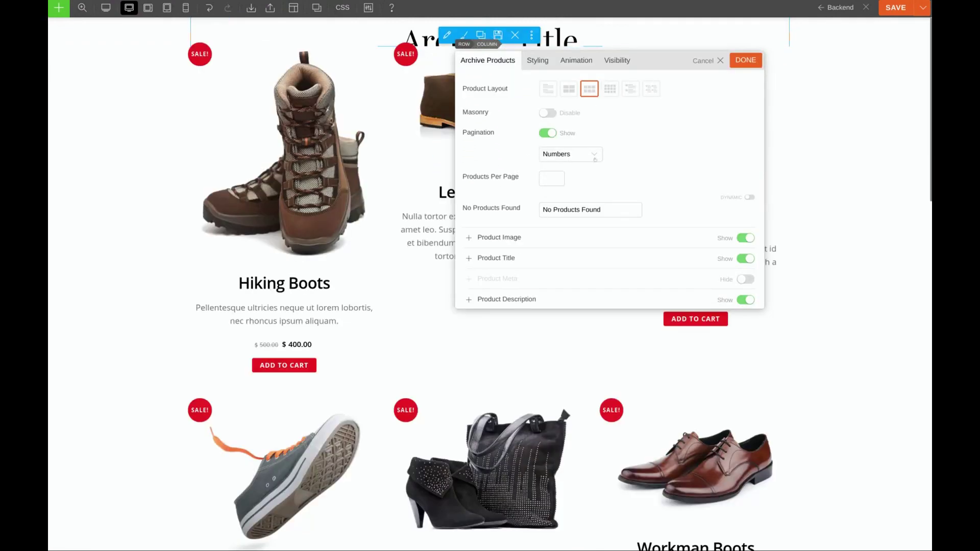
{"action": "left_click", "coordinate": [546, 112]}
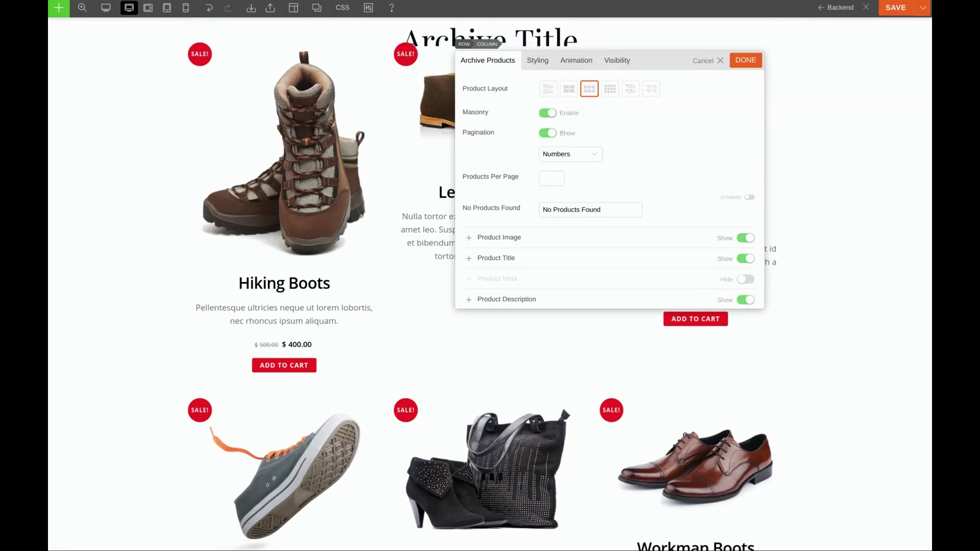
{"action": "left_click", "coordinate": [544, 179]}
{"action": "type", "text": "9"}
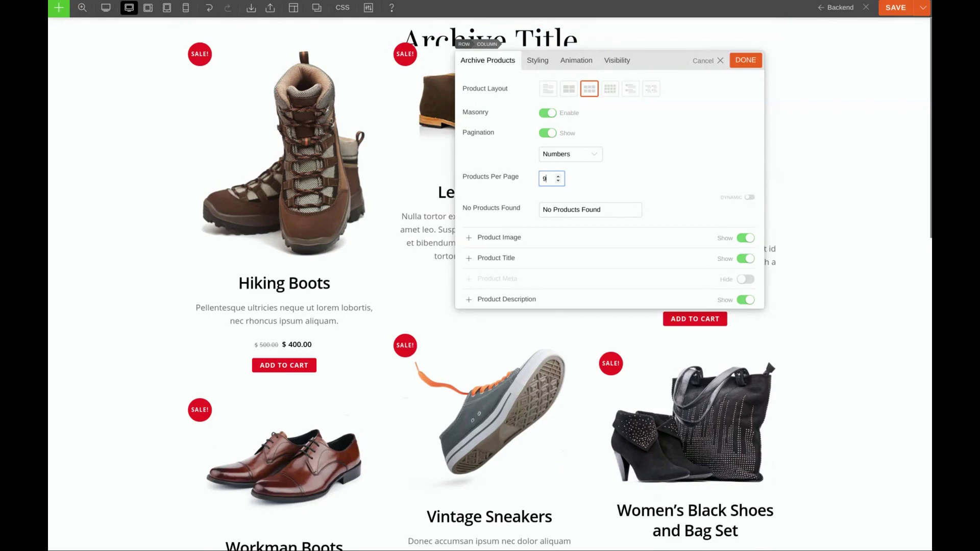
{"action": "left_click", "coordinate": [628, 172]}
{"action": "scroll", "coordinate": [575, 238], "scroll_direction": "down", "scroll_amount": 4}
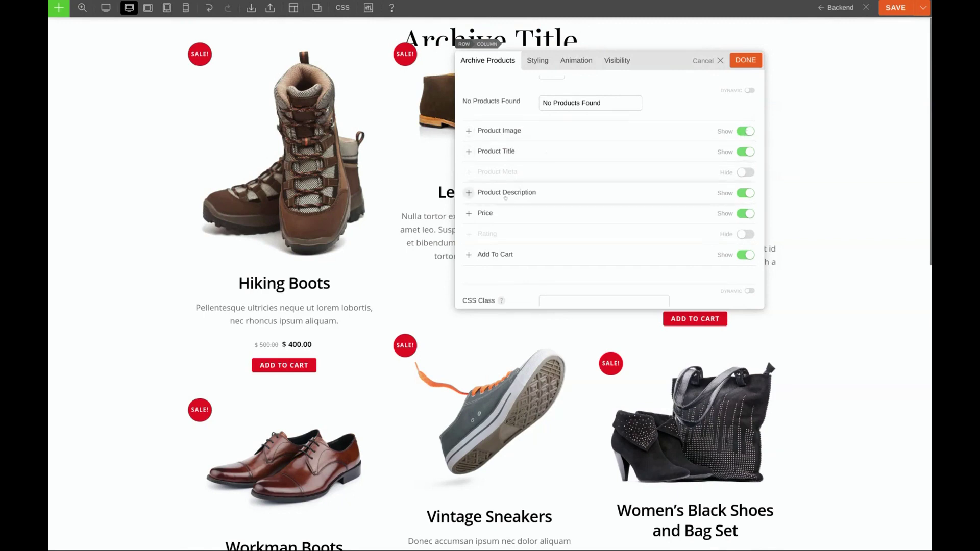
{"action": "scroll", "coordinate": [644, 233], "scroll_direction": "down", "scroll_amount": 1}
{"action": "scroll", "coordinate": [644, 234], "scroll_direction": "up", "scroll_amount": 3}
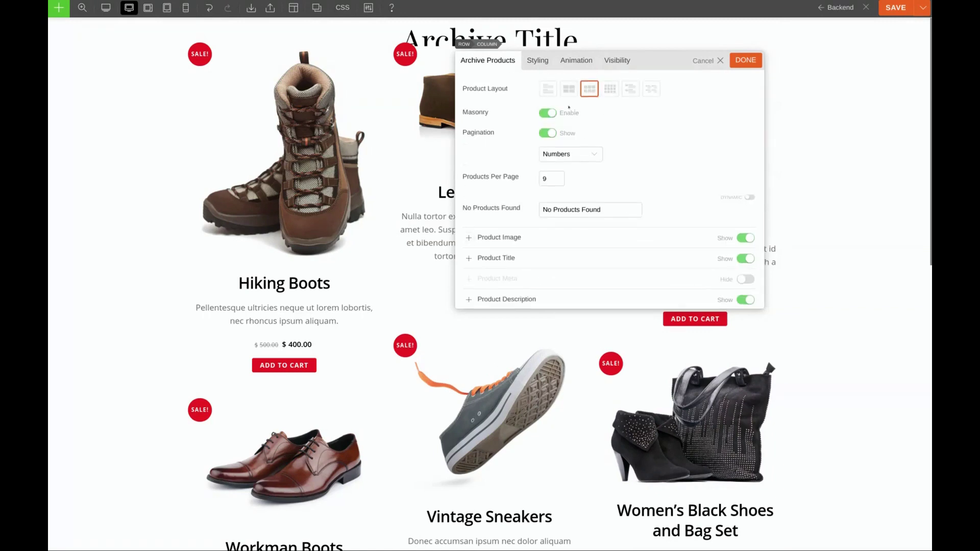
{"action": "left_click", "coordinate": [537, 61]}
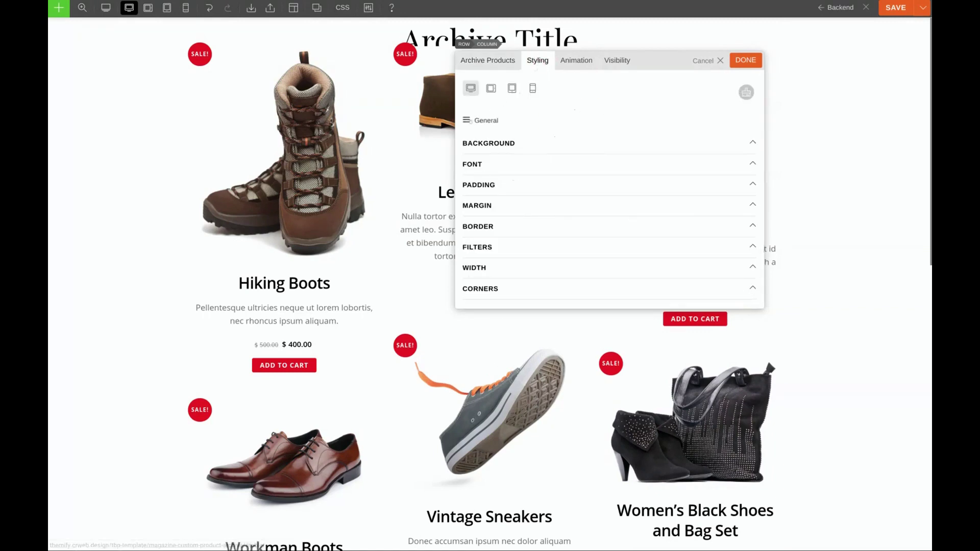
Step: Give the product card containers a shadow with offset 5, blur 15, and 20% black colour
{"action": "left_click", "coordinate": [480, 120]}
{"action": "left_click", "coordinate": [483, 147]}
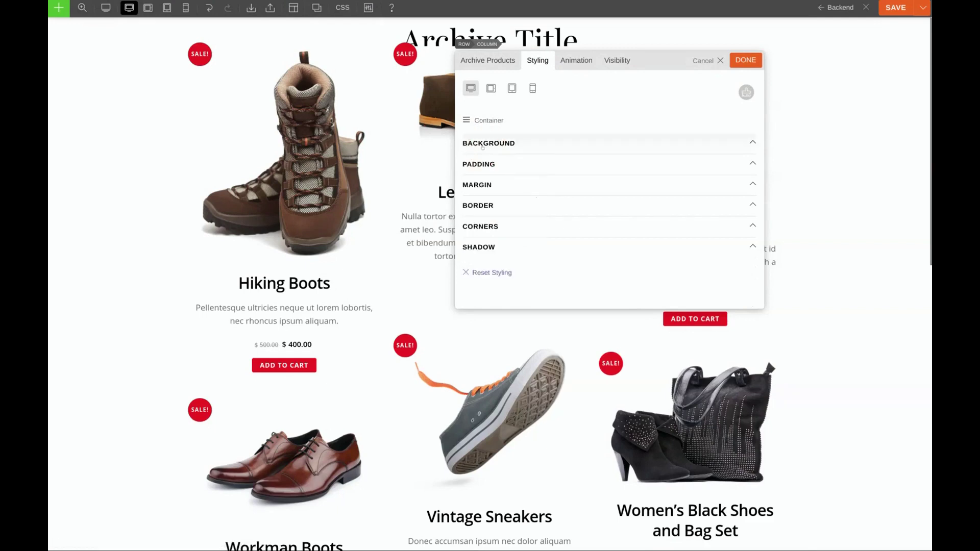
{"action": "left_click", "coordinate": [507, 247]}
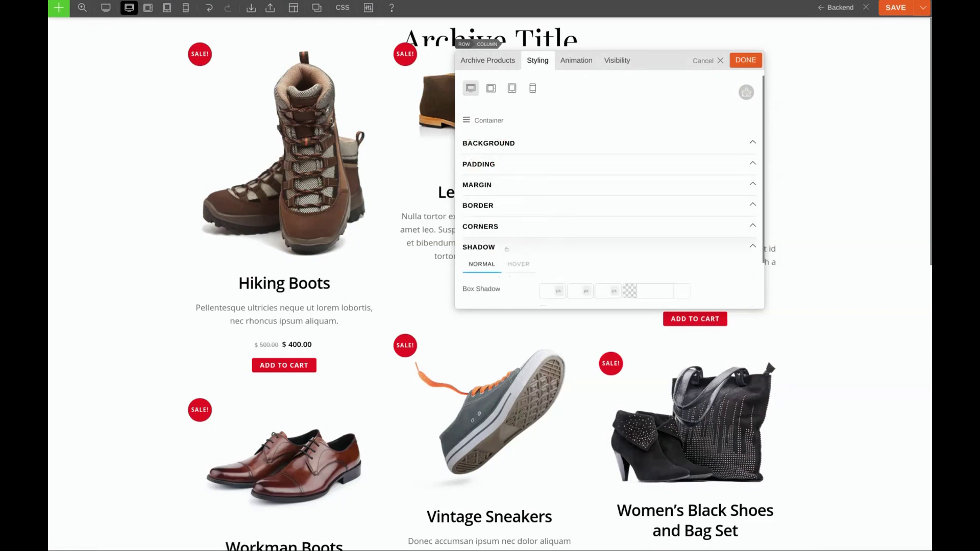
{"action": "left_click", "coordinate": [576, 238]}
{"action": "type", "text": "5"}
{"action": "left_click", "coordinate": [608, 238]}
{"action": "type", "text": "15"}
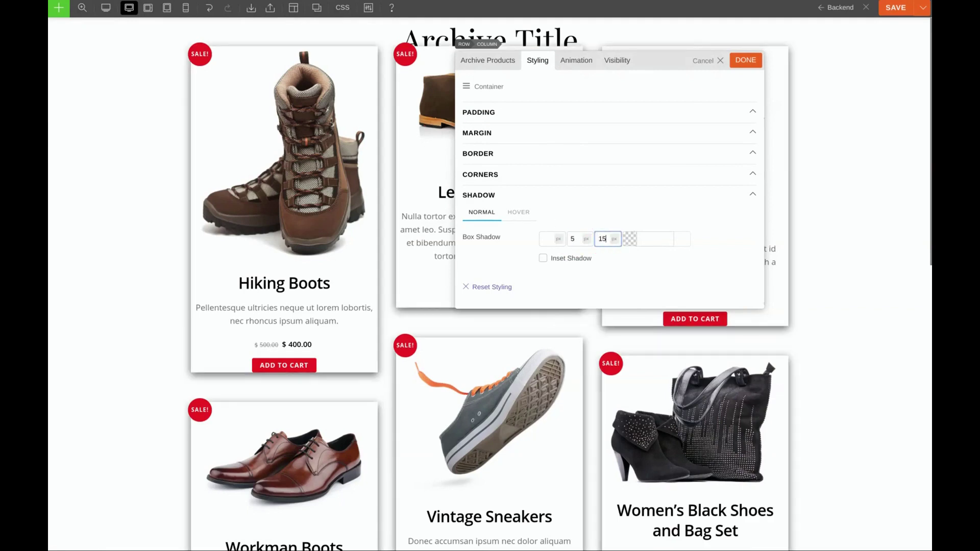
{"action": "left_click", "coordinate": [656, 239]}
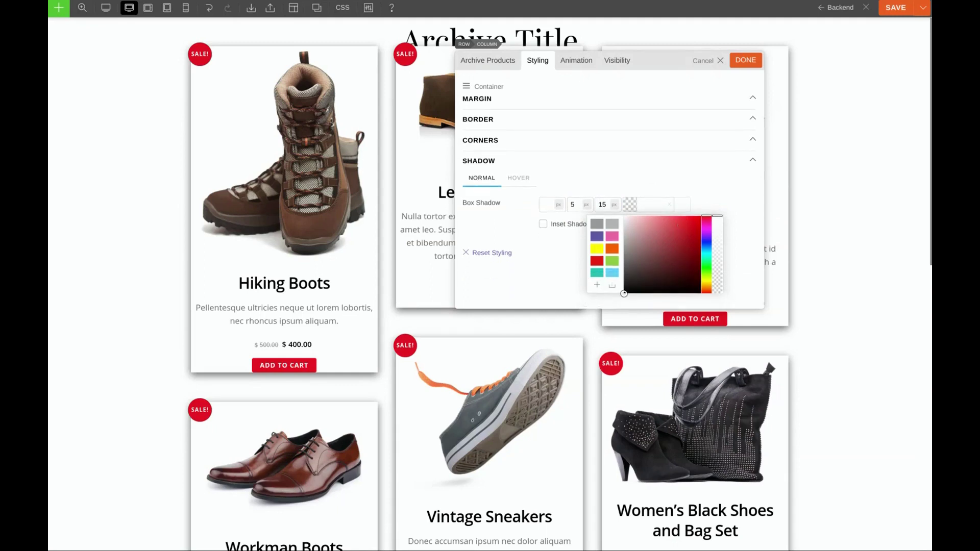
{"action": "left_click_drag", "start_coordinate": [717, 215], "coordinate": [717, 275]}
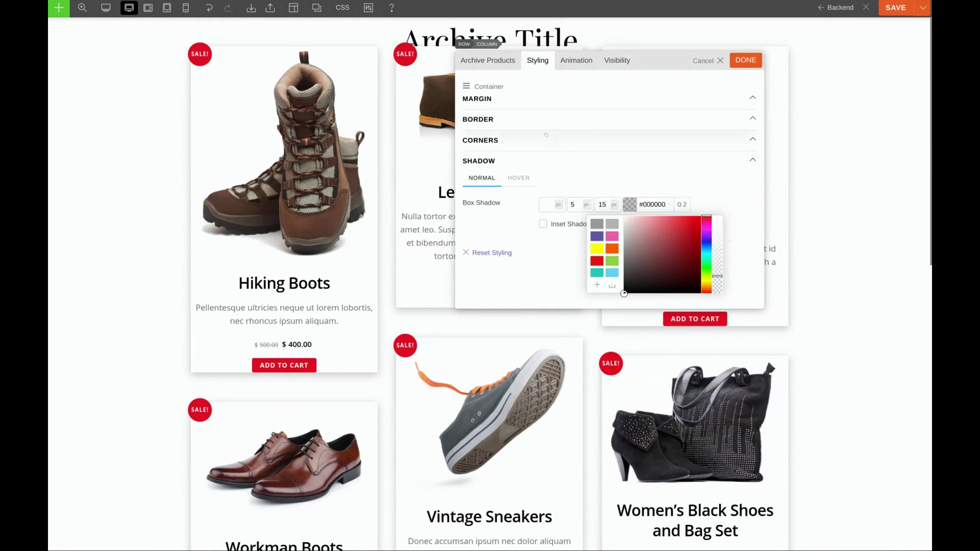
Step: Set the cards' bottom padding to 31 px
{"action": "scroll", "coordinate": [541, 168], "scroll_direction": "up", "scroll_amount": 3}
{"action": "left_click", "coordinate": [539, 164]}
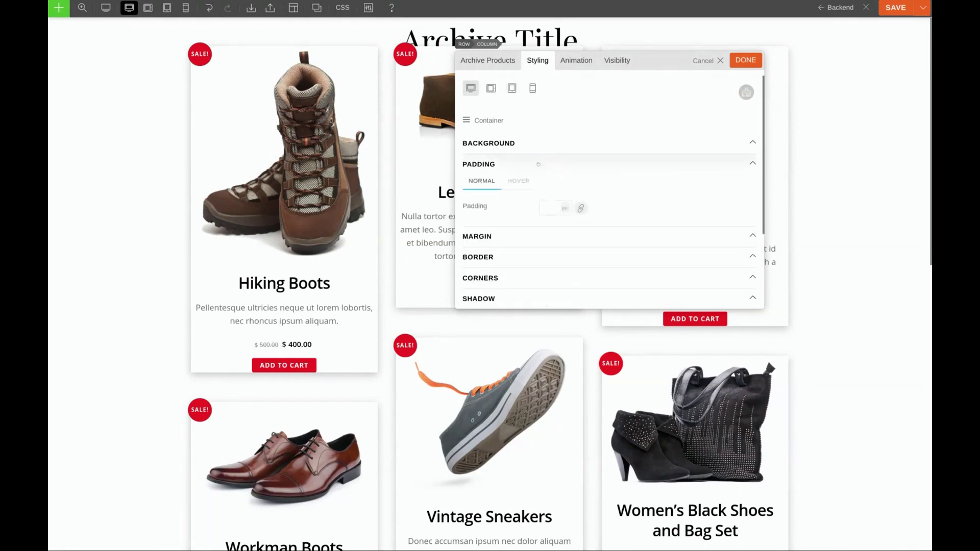
{"action": "left_click", "coordinate": [591, 208]}
{"action": "left_click", "coordinate": [593, 208]}
{"action": "type", "text": "15"}
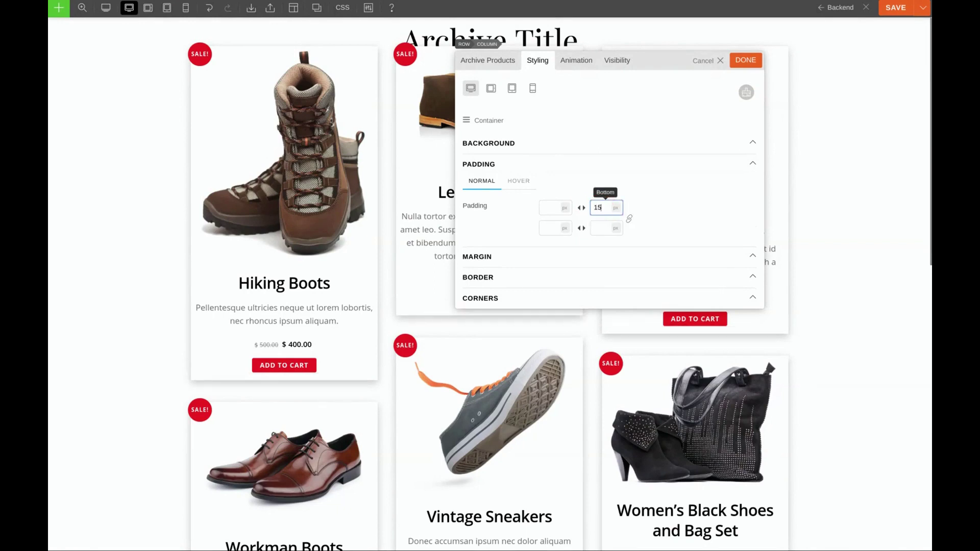
{"action": "key", "text": "Up"}
{"action": "key", "text": "Up"}
{"action": "key", "text": "Up"}
{"action": "key", "text": "Up"}
{"action": "key", "text": "Up"}
{"action": "key", "text": "Up"}
{"action": "key", "text": "Up"}
{"action": "key", "text": "Up"}
{"action": "key", "text": "Up"}
{"action": "key", "text": "Up"}
{"action": "key", "text": "Up"}
{"action": "key", "text": "Up"}
{"action": "key", "text": "Up"}
{"action": "key", "text": "Up"}
{"action": "key", "text": "Up"}
{"action": "key", "text": "Up"}
{"action": "key", "text": "Up"}
{"action": "key", "text": "Up"}
{"action": "key", "text": "Down"}
{"action": "key", "text": "Down"}
{"action": "key", "text": "Down"}
{"action": "key", "text": "Down"}
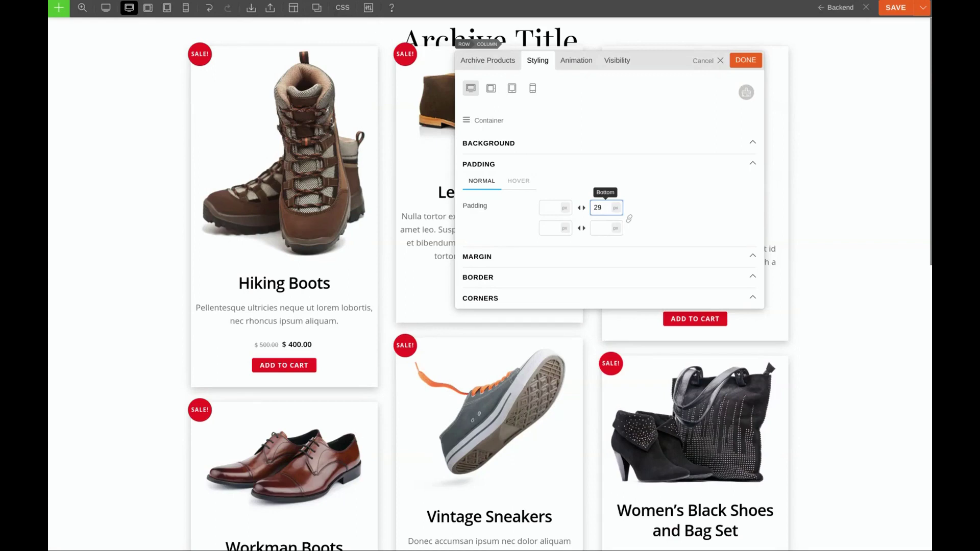
{"action": "key", "text": "Up"}
{"action": "key", "text": "Up"}
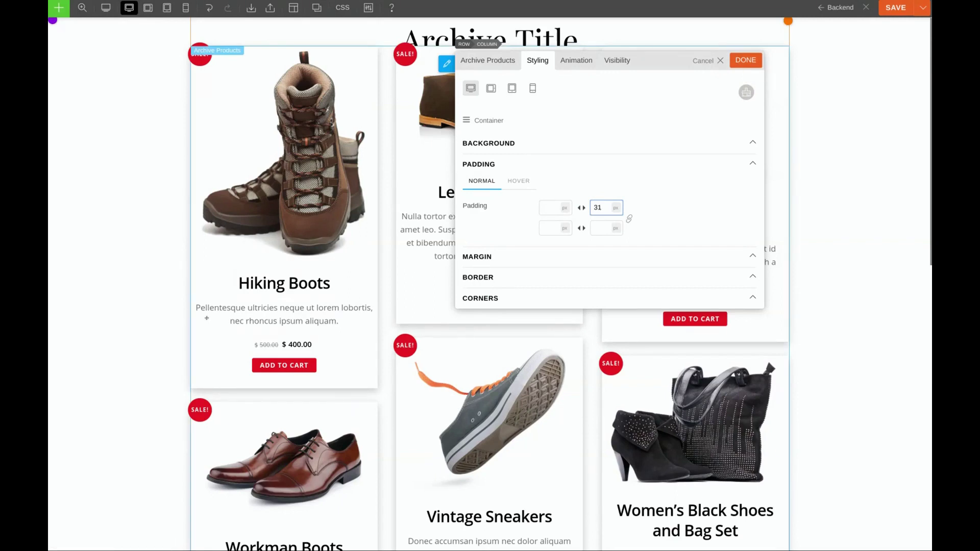
Step: Set 10 px left and right card padding, apply the styling, and exit the builder
{"action": "left_click", "coordinate": [547, 228]}
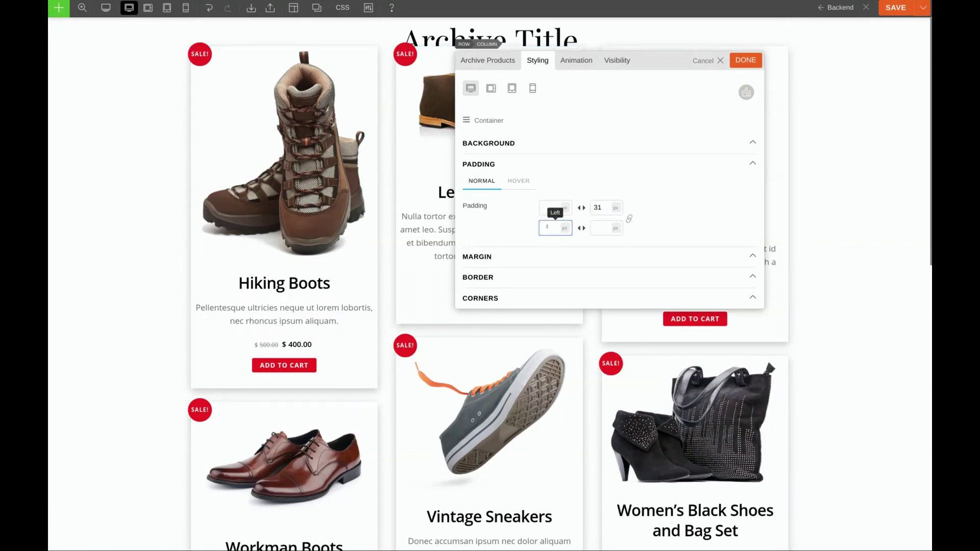
{"action": "type", "text": "12"}
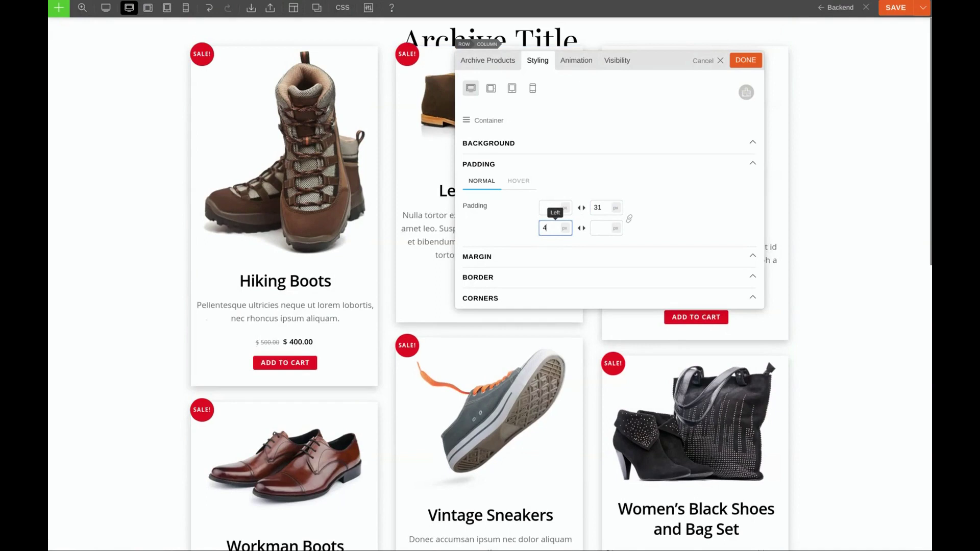
{"action": "key", "text": "BackSpace"}
{"action": "type", "text": "0"}
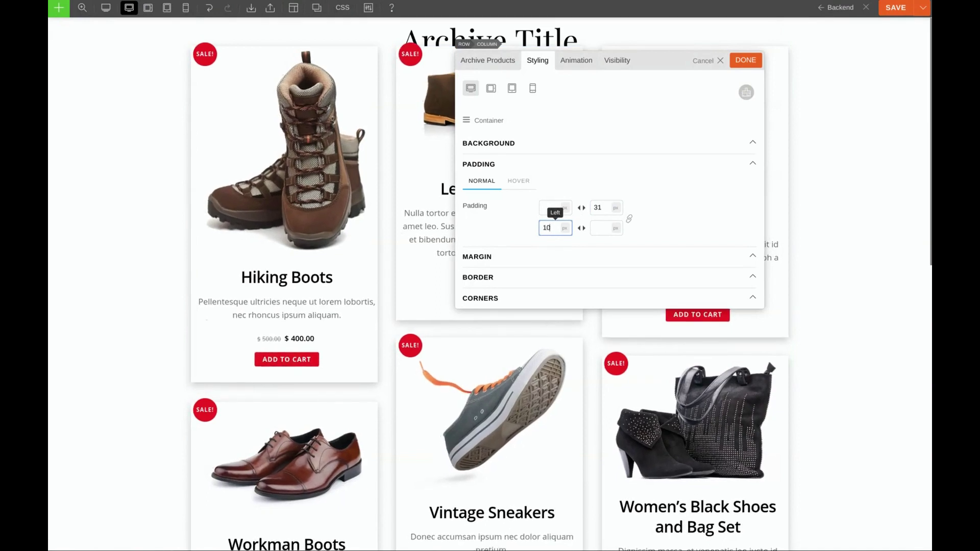
{"action": "left_click", "coordinate": [606, 227]}
{"action": "type", "text": "10"}
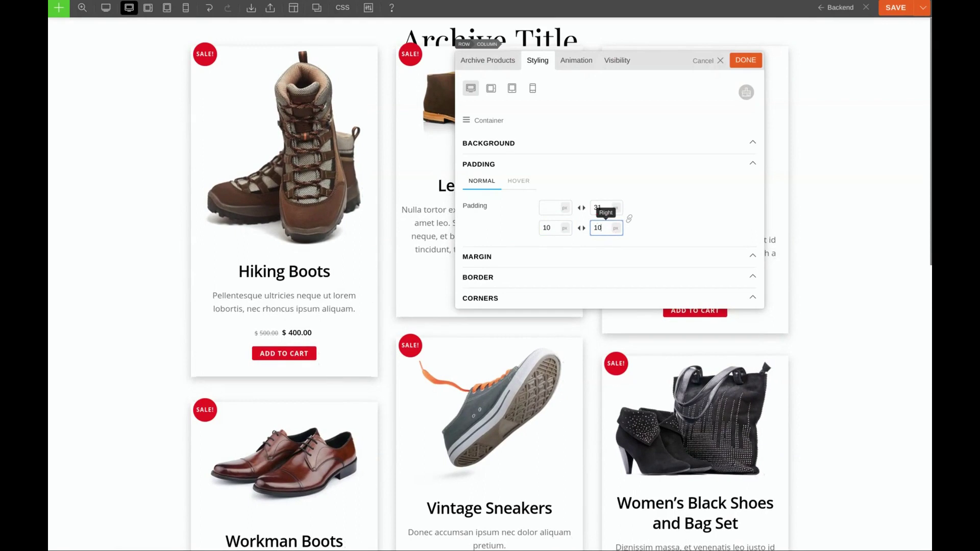
{"action": "left_click", "coordinate": [746, 59]}
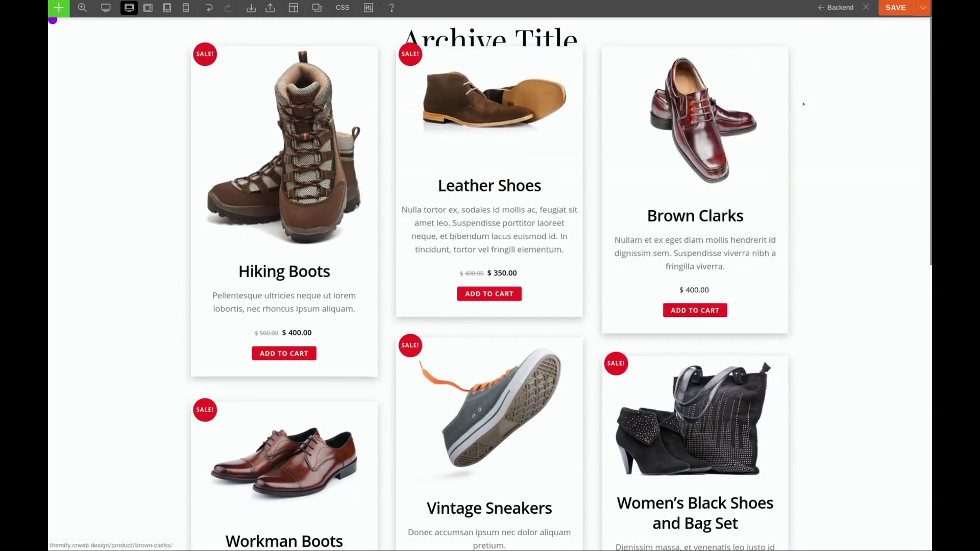
{"action": "left_click", "coordinate": [864, 8]}
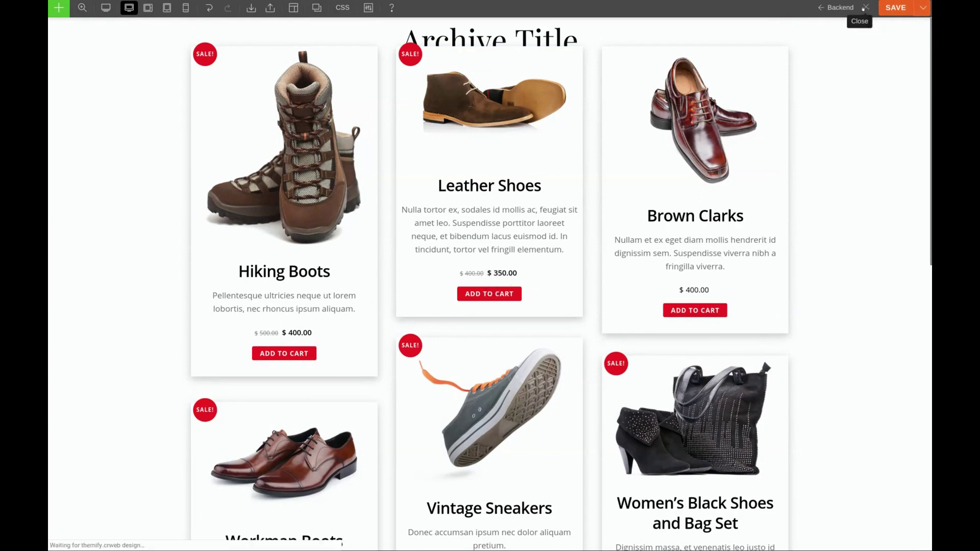
Step: Go to Products > Categories in the dashboard to reach the Shoes category
{"action": "left_click", "coordinate": [99, 4]}
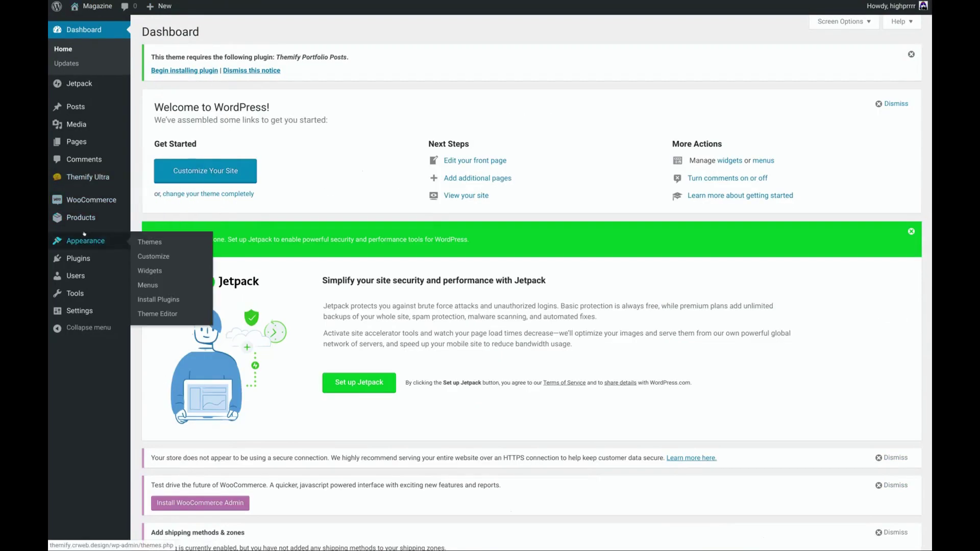
{"action": "mouse_move", "coordinate": [83, 219]}
{"action": "left_click", "coordinate": [153, 248]}
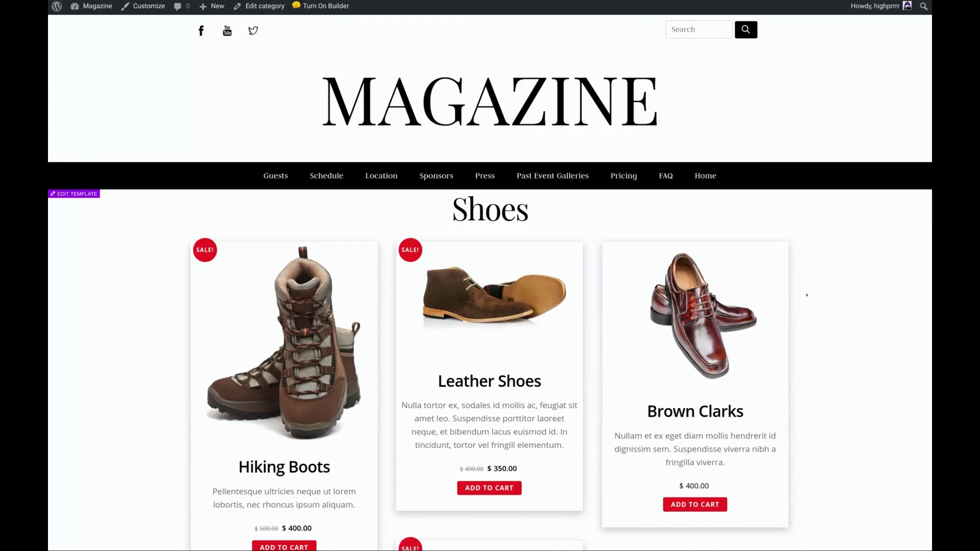
{"action": "scroll", "coordinate": [807, 294], "scroll_direction": "down", "scroll_amount": 2}
{"action": "scroll", "coordinate": [490, 283], "scroll_direction": "down", "scroll_amount": 1}
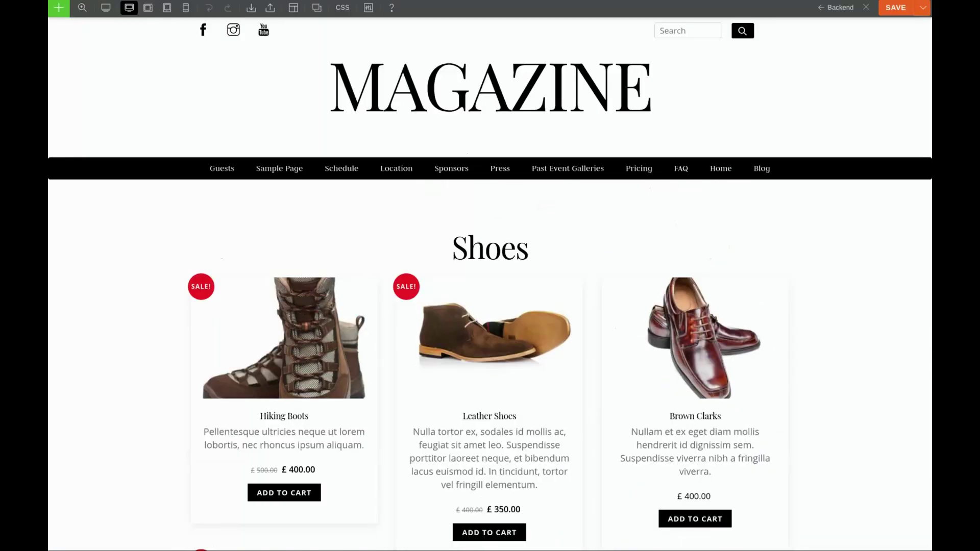
{"action": "scroll", "coordinate": [739, 156], "scroll_direction": "down", "scroll_amount": 3}
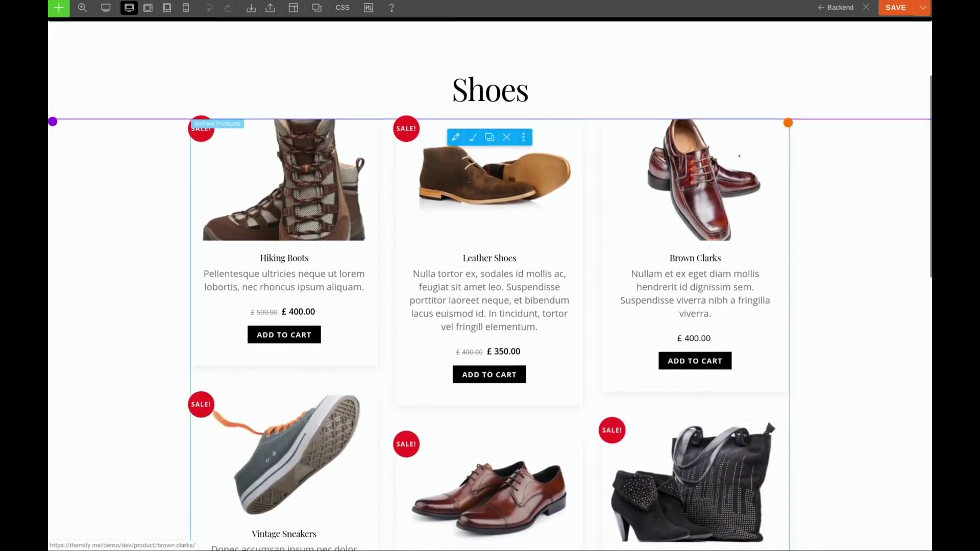
{"action": "scroll", "coordinate": [655, 84], "scroll_direction": "up", "scroll_amount": 1}
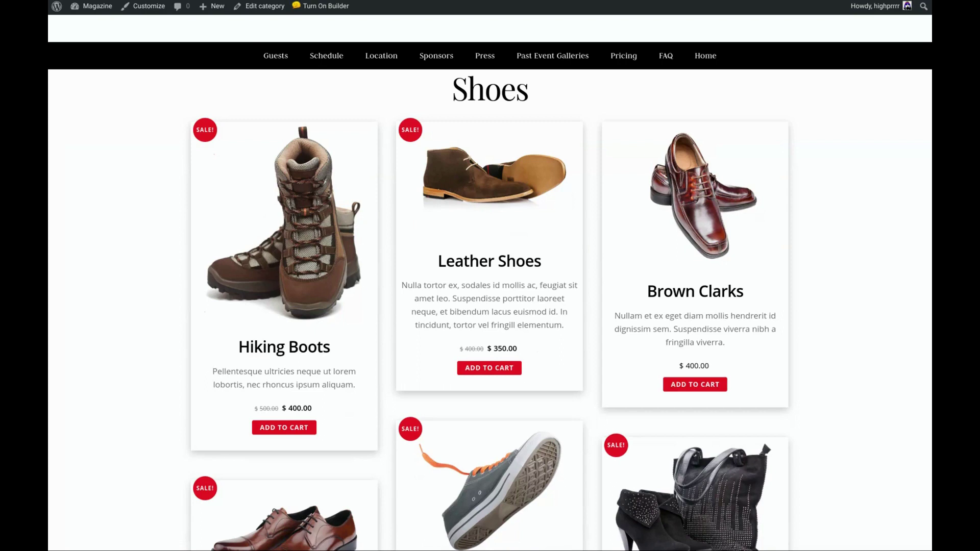
{"action": "scroll", "coordinate": [767, 228], "scroll_direction": "down", "scroll_amount": 1}
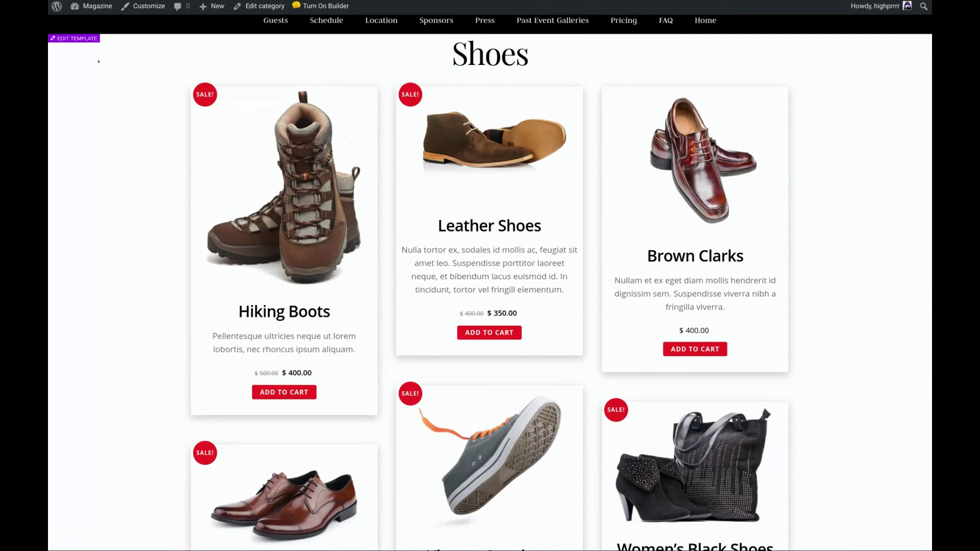
Step: Reopen the template in the builder and select the product grid's title styling
{"action": "left_click", "coordinate": [75, 38]}
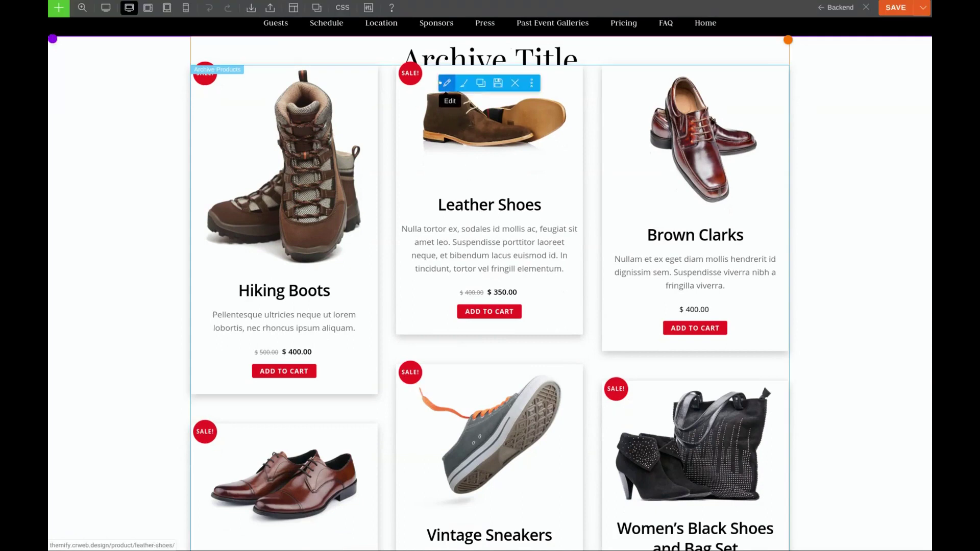
{"action": "left_click", "coordinate": [447, 83]}
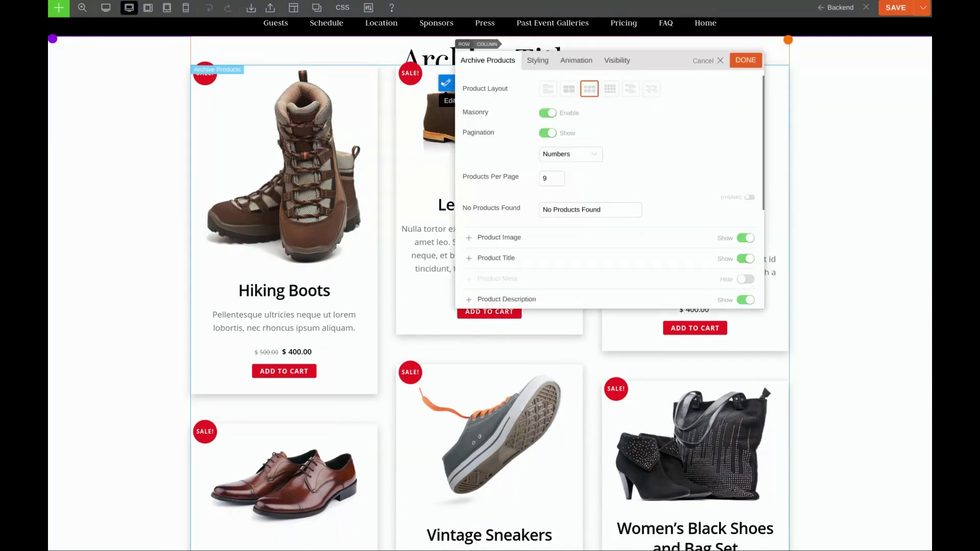
{"action": "left_click", "coordinate": [538, 60]}
{"action": "left_click", "coordinate": [478, 120]}
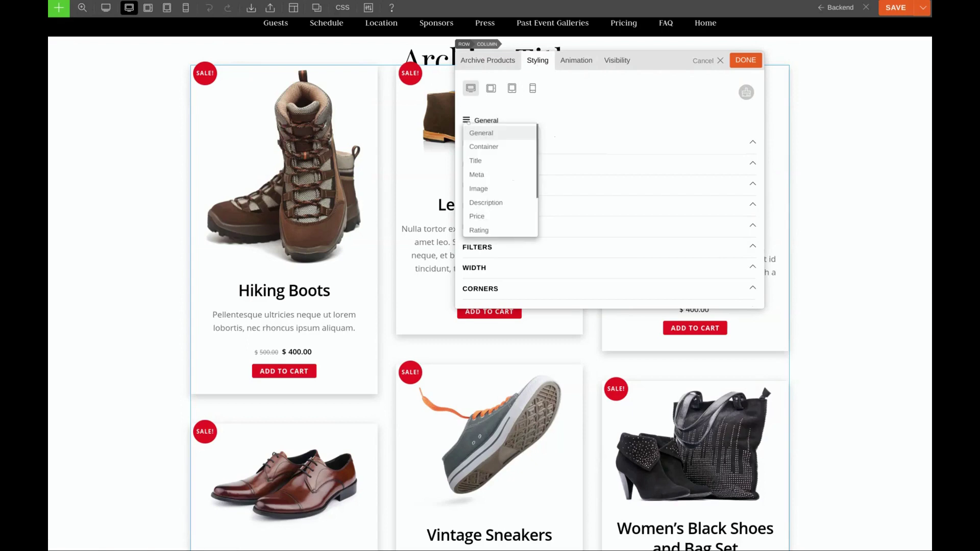
{"action": "left_click", "coordinate": [483, 159]}
Step: Set the product titles to Playfair Display at 17 px
{"action": "left_click", "coordinate": [505, 164]}
{"action": "left_click", "coordinate": [571, 206]}
{"action": "type", "text": "play"}
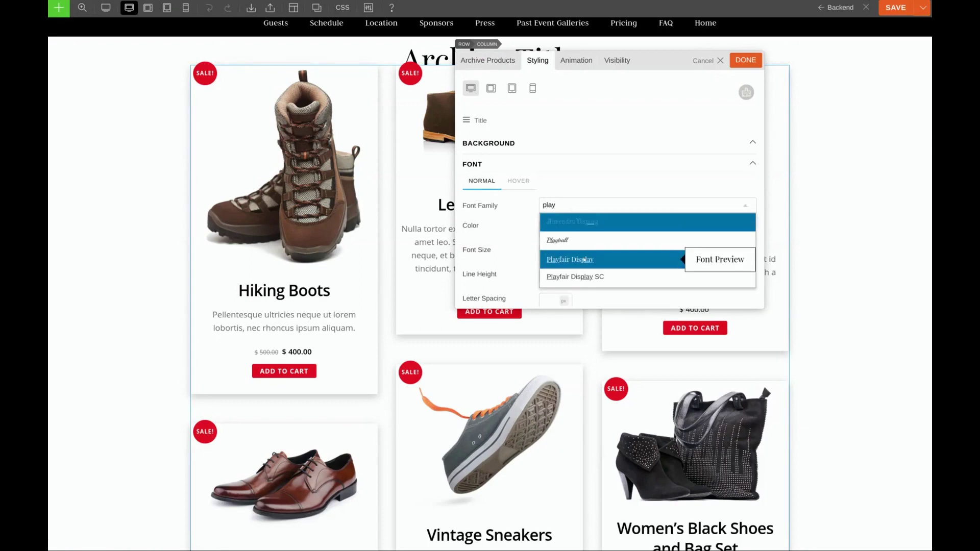
{"action": "left_click", "coordinate": [584, 260]}
{"action": "scroll", "coordinate": [638, 250], "scroll_direction": "down", "scroll_amount": 1}
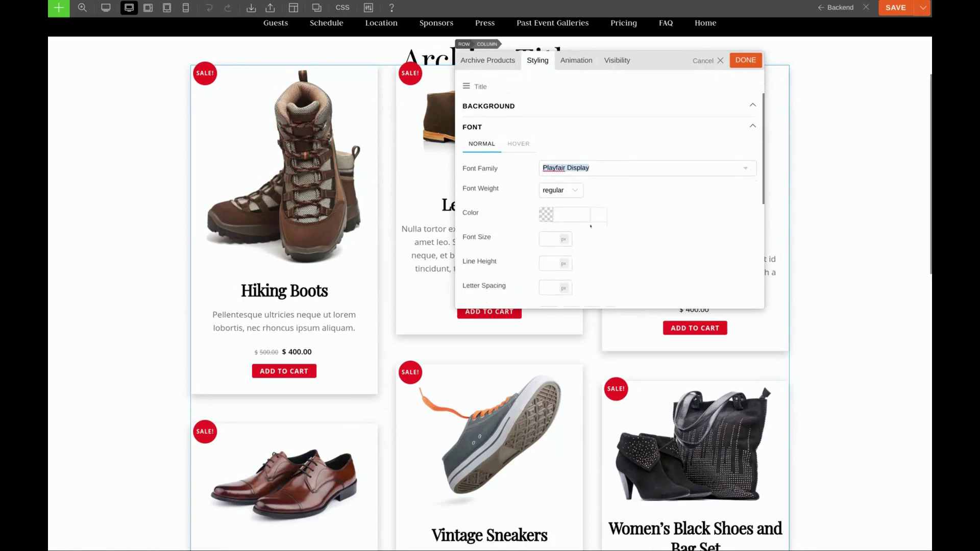
{"action": "left_click", "coordinate": [549, 238]}
{"action": "type", "text": "17"}
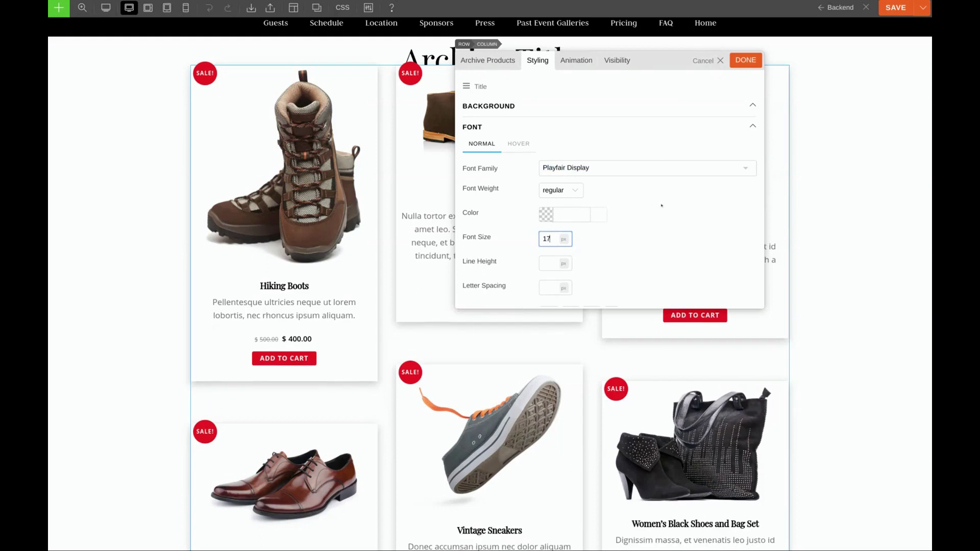
{"action": "scroll", "coordinate": [494, 110], "scroll_direction": "up", "scroll_amount": 1}
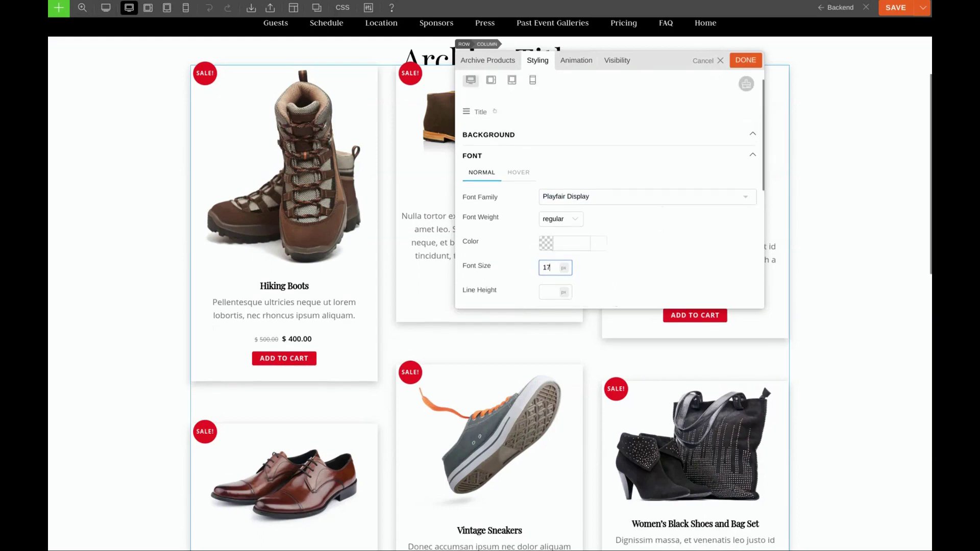
{"action": "left_click", "coordinate": [480, 111]}
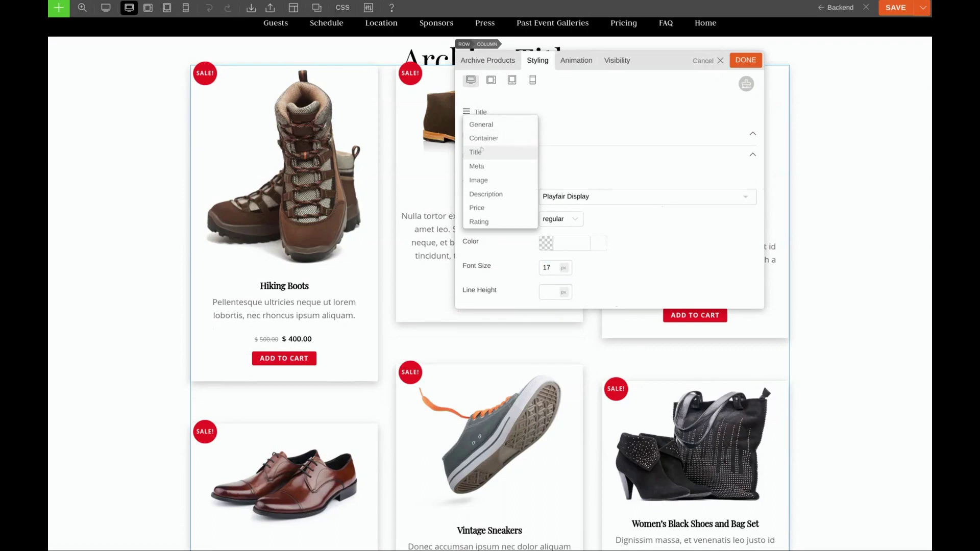
Step: Style the product descriptions in 18 px Open Sans, then select the price element
{"action": "left_click", "coordinate": [480, 194]}
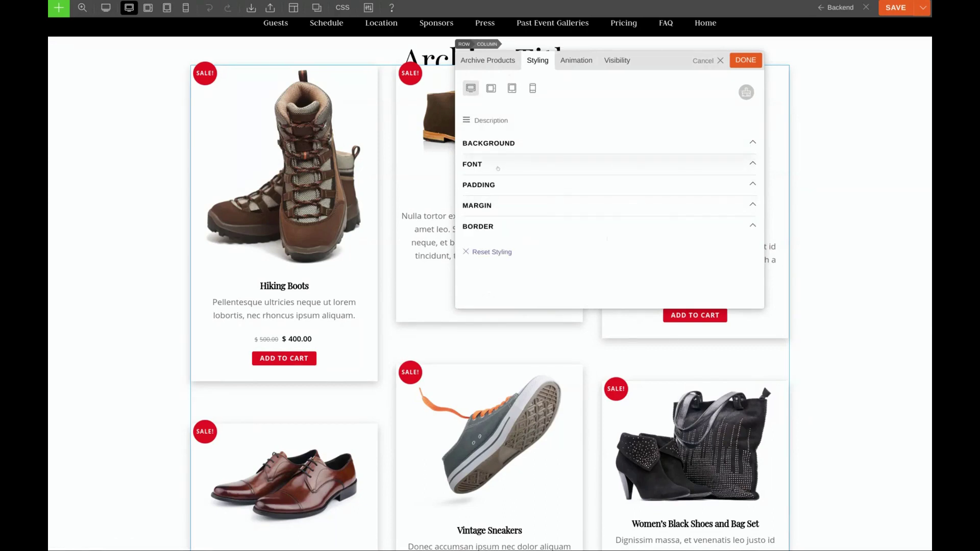
{"action": "left_click", "coordinate": [498, 164]}
{"action": "left_click", "coordinate": [571, 206]}
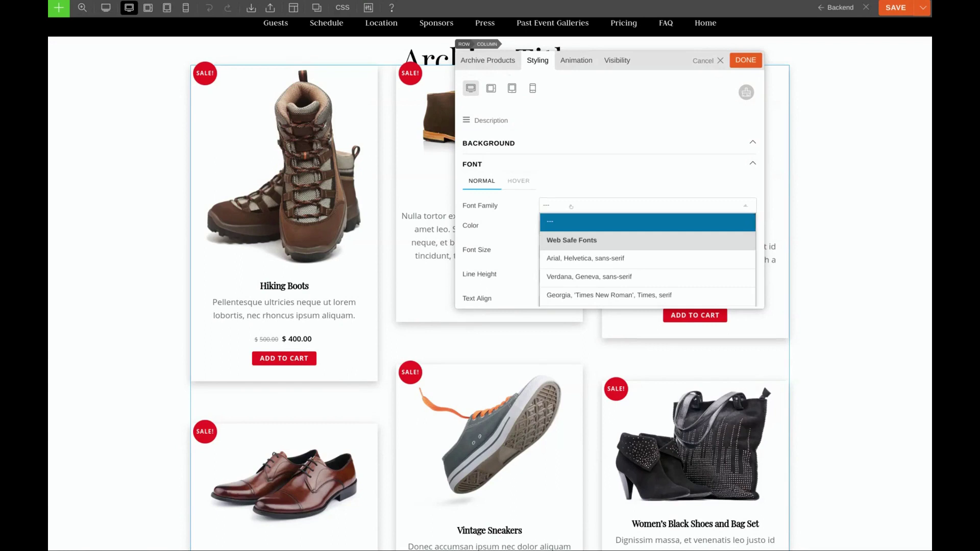
{"action": "type", "text": "open"}
{"action": "left_click", "coordinate": [569, 222]}
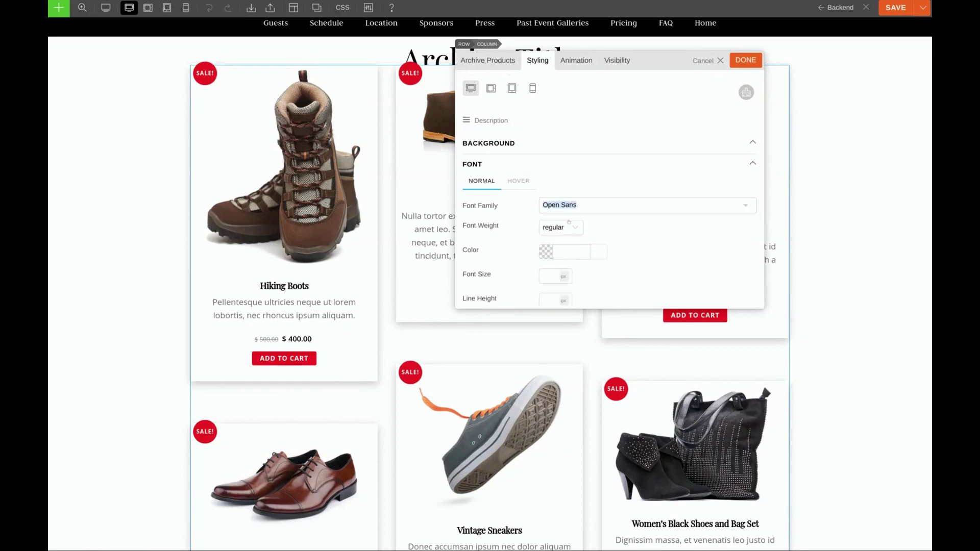
{"action": "scroll", "coordinate": [662, 246], "scroll_direction": "down", "scroll_amount": 1}
{"action": "left_click", "coordinate": [550, 251]}
{"action": "type", "text": "18"}
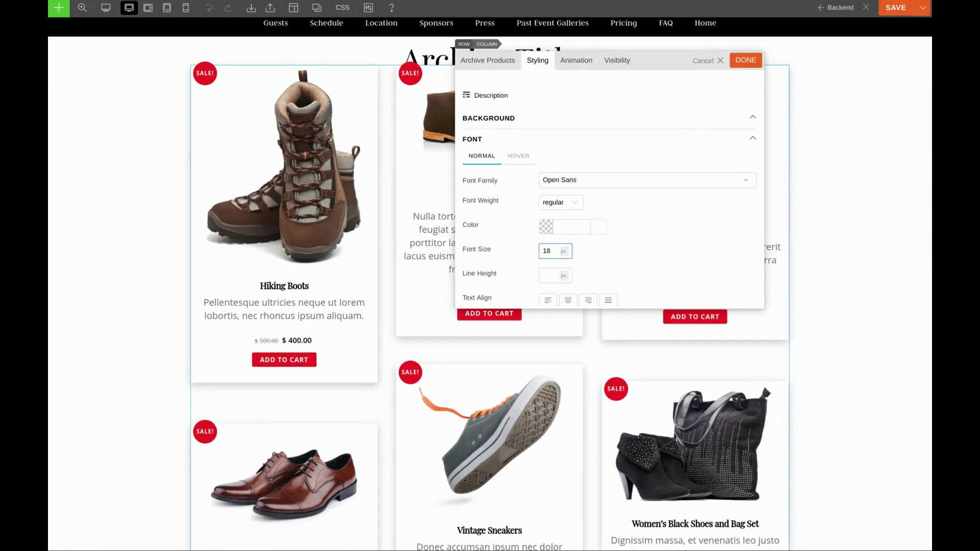
{"action": "left_click", "coordinate": [485, 95]}
{"action": "left_click", "coordinate": [481, 190]}
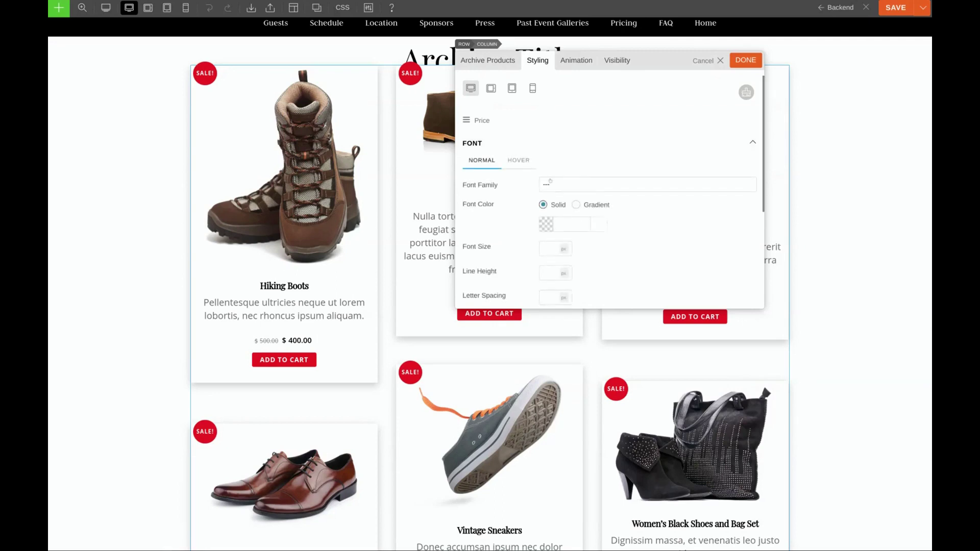
Step: Give the product prices 14 px Open Sans and close the grid settings
{"action": "left_click", "coordinate": [544, 184]}
{"action": "type", "text": "open"}
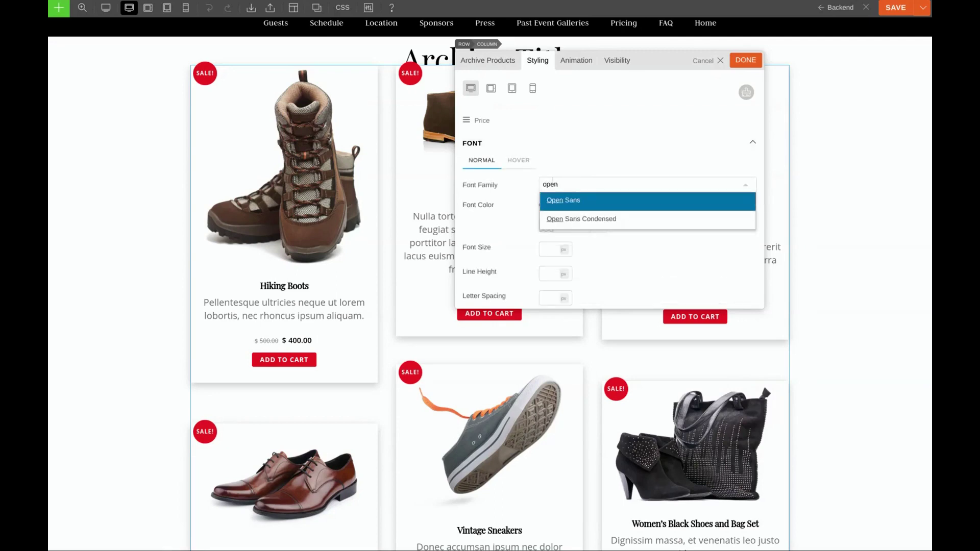
{"action": "left_click", "coordinate": [563, 199]}
{"action": "scroll", "coordinate": [640, 239], "scroll_direction": "down", "scroll_amount": 1}
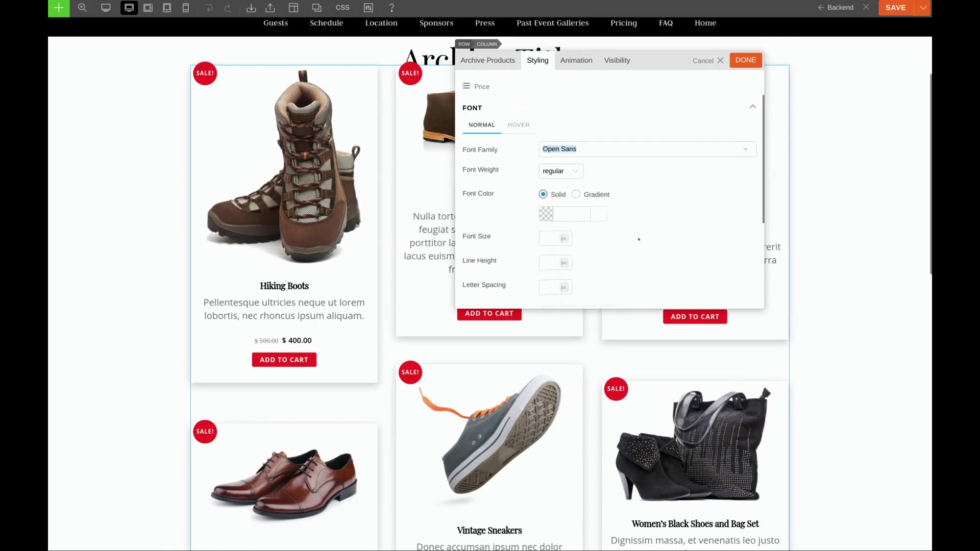
{"action": "left_click", "coordinate": [555, 238]}
{"action": "type", "text": "1"}
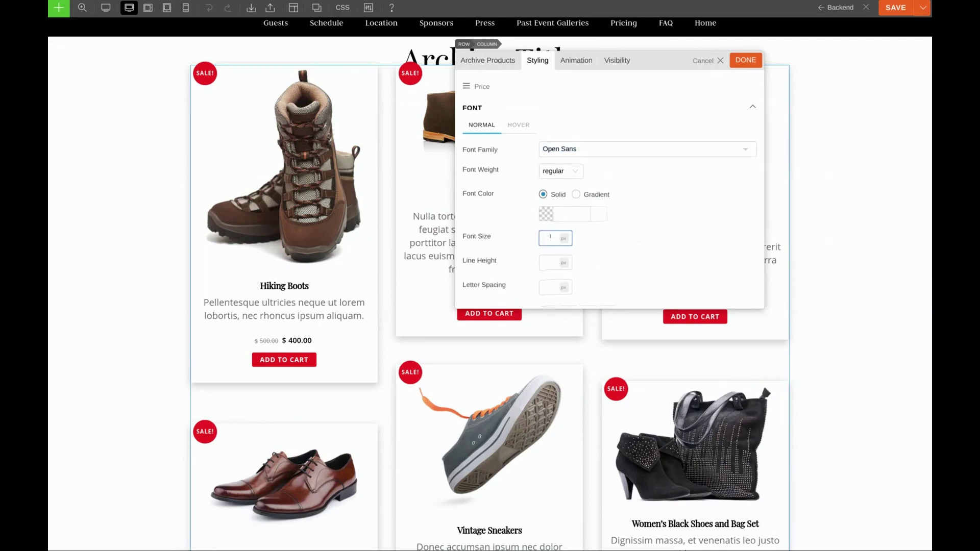
{"action": "type", "text": "4"}
{"action": "left_click", "coordinate": [738, 61]}
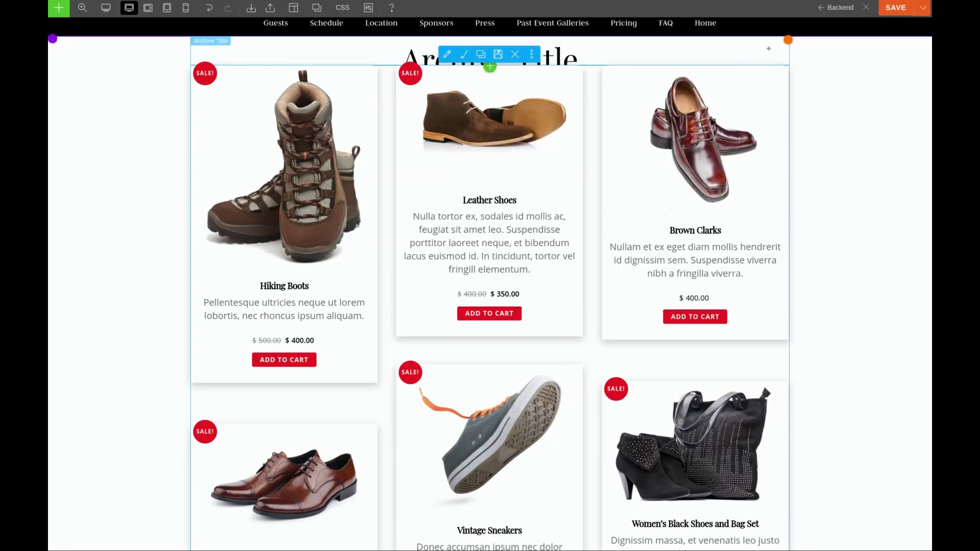
Step: Give the archive row 50 px top padding with sides unlinked, then save the template
{"action": "scroll", "coordinate": [790, 192], "scroll_direction": "up", "scroll_amount": 3}
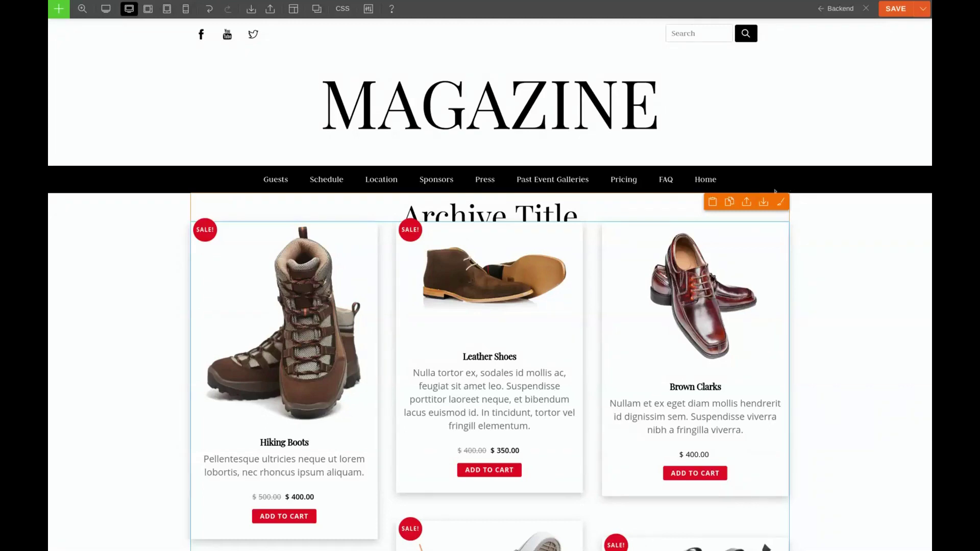
{"action": "mouse_move", "coordinate": [409, 209]}
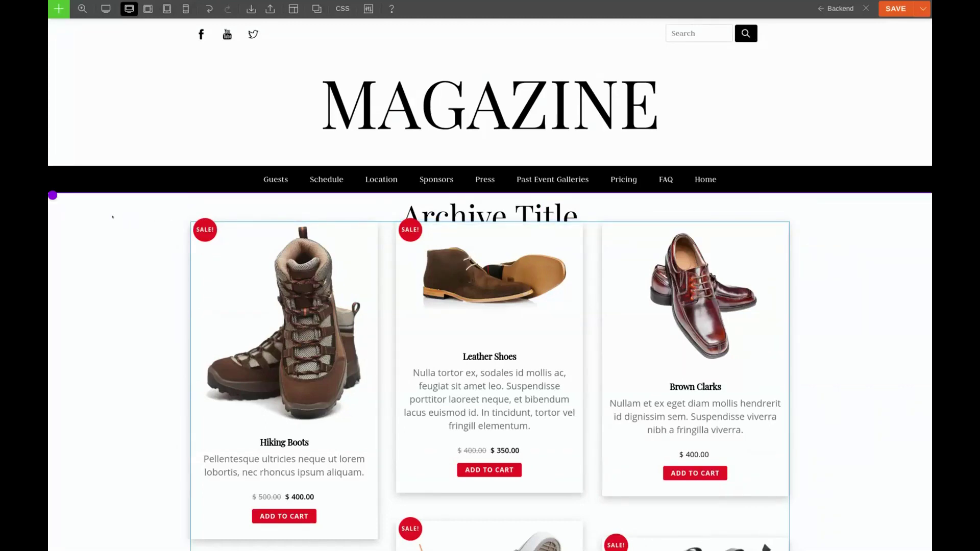
{"action": "mouse_move", "coordinate": [54, 197]}
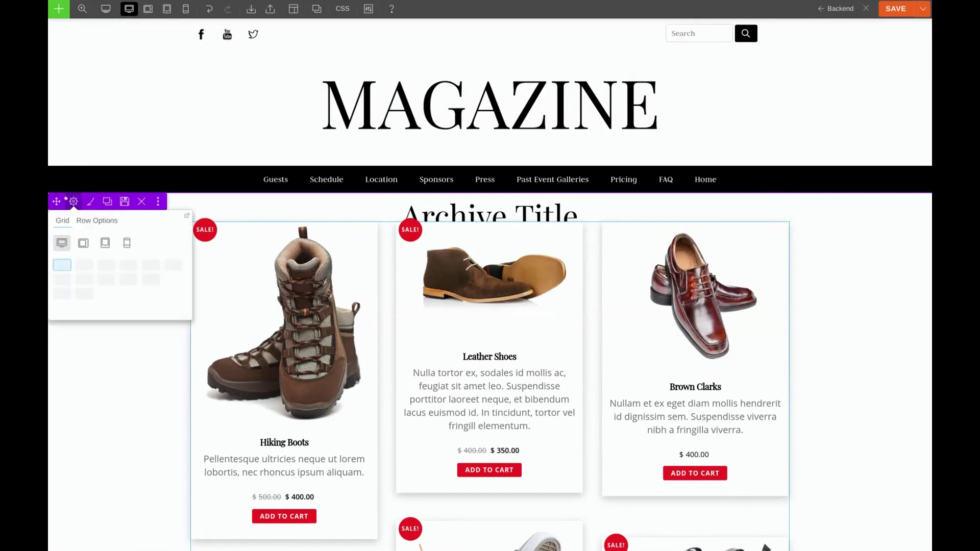
{"action": "left_click", "coordinate": [87, 201]}
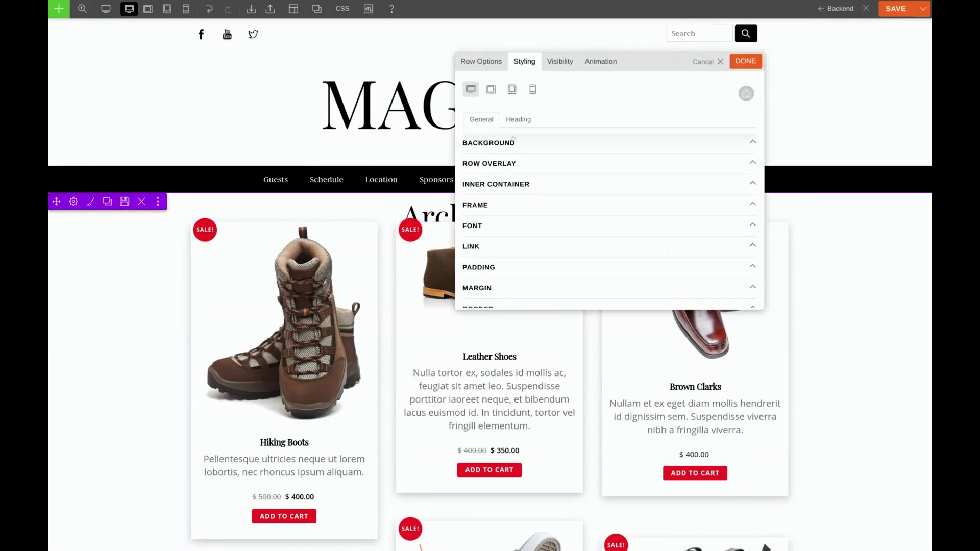
{"action": "scroll", "coordinate": [514, 137], "scroll_direction": "down", "scroll_amount": 3}
{"action": "left_click", "coordinate": [514, 190]}
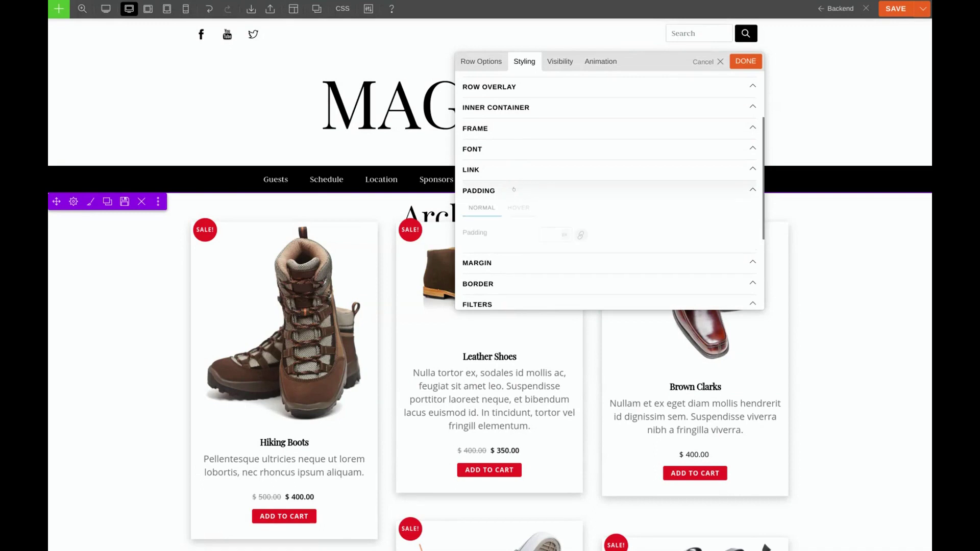
{"action": "left_click", "coordinate": [581, 235]}
{"action": "left_click", "coordinate": [550, 234]}
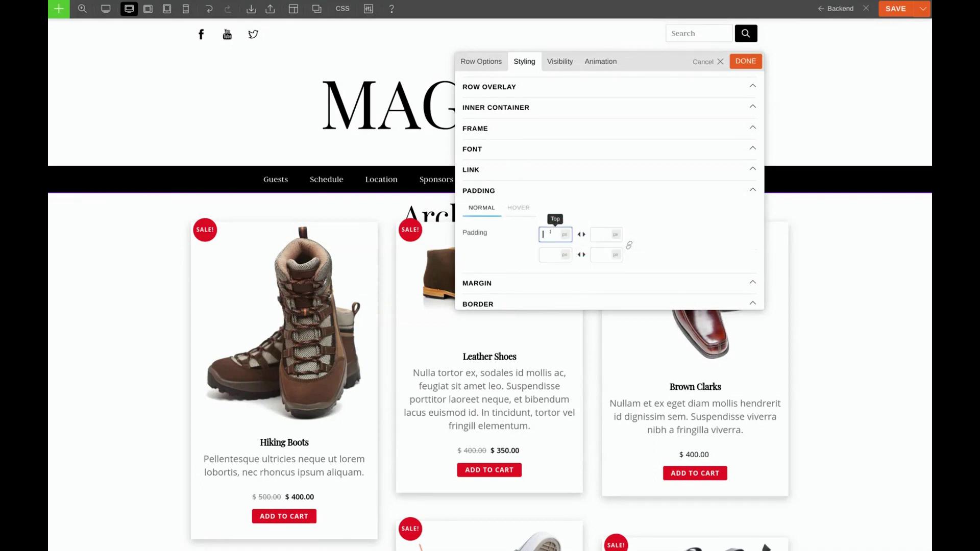
{"action": "type", "text": "50"}
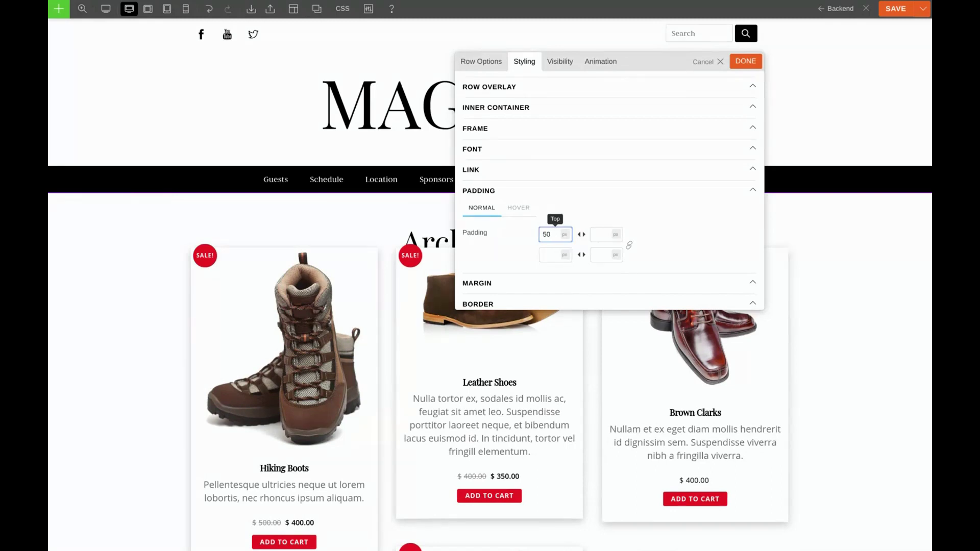
{"action": "left_click", "coordinate": [745, 61]}
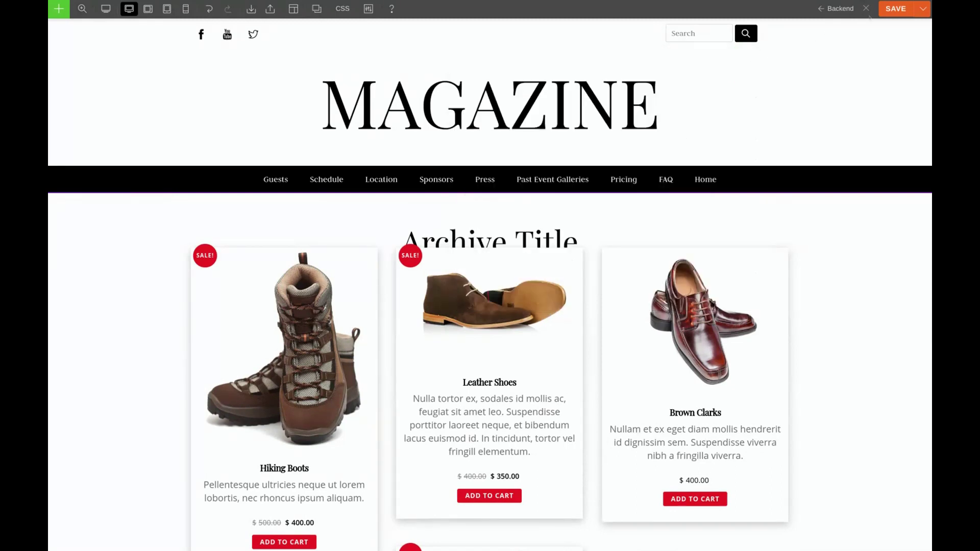
{"action": "left_click", "coordinate": [894, 8]}
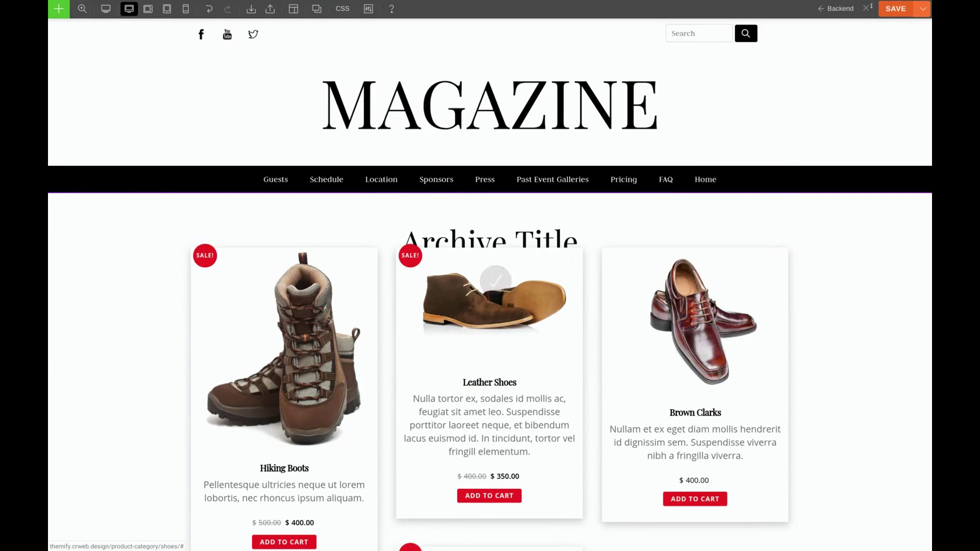
Step: Close the Builder and scroll through the live Shoes archive to review the template's heading and product grid
{"action": "left_click", "coordinate": [866, 8]}
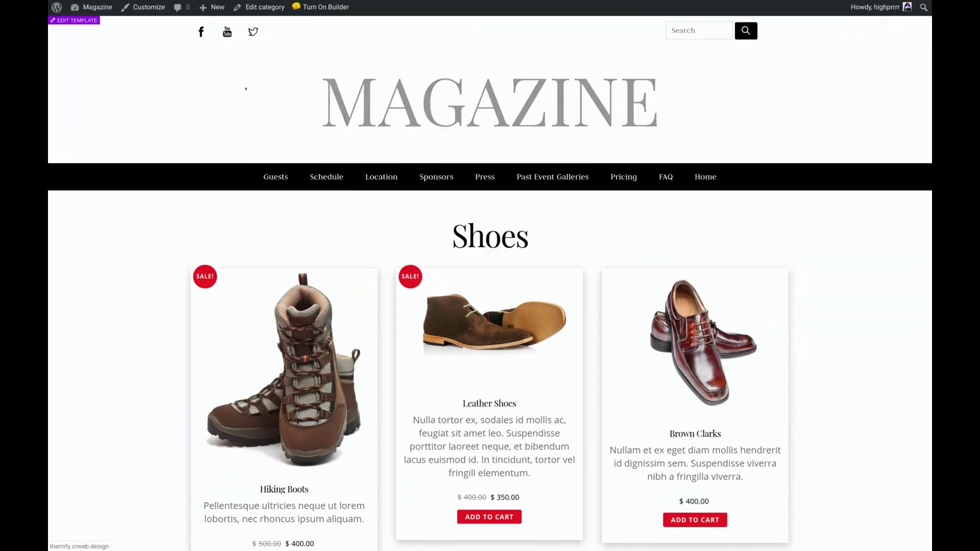
{"action": "scroll", "coordinate": [123, 271], "scroll_direction": "down", "scroll_amount": 1}
{"action": "scroll", "coordinate": [123, 271], "scroll_direction": "down", "scroll_amount": 3}
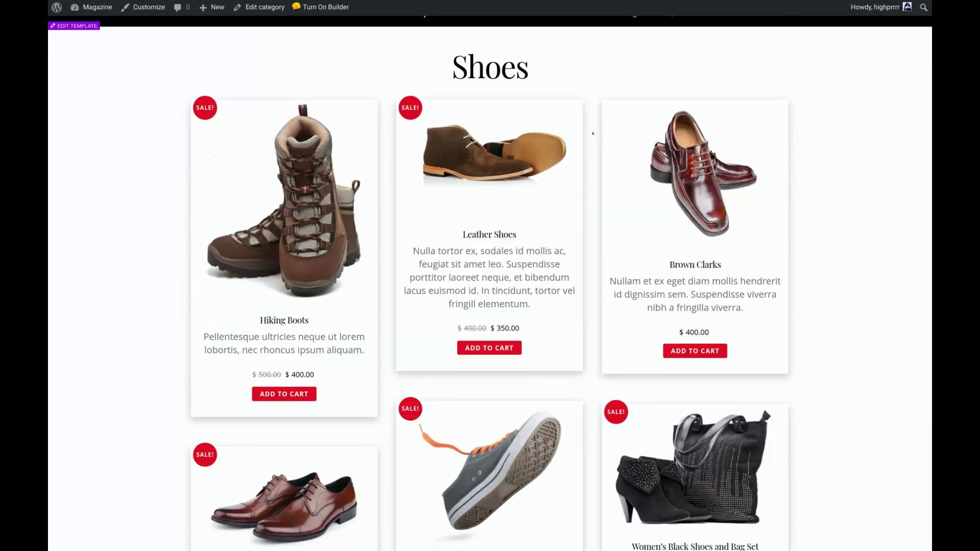
{"action": "scroll", "coordinate": [94, 252], "scroll_direction": "up", "scroll_amount": 2}
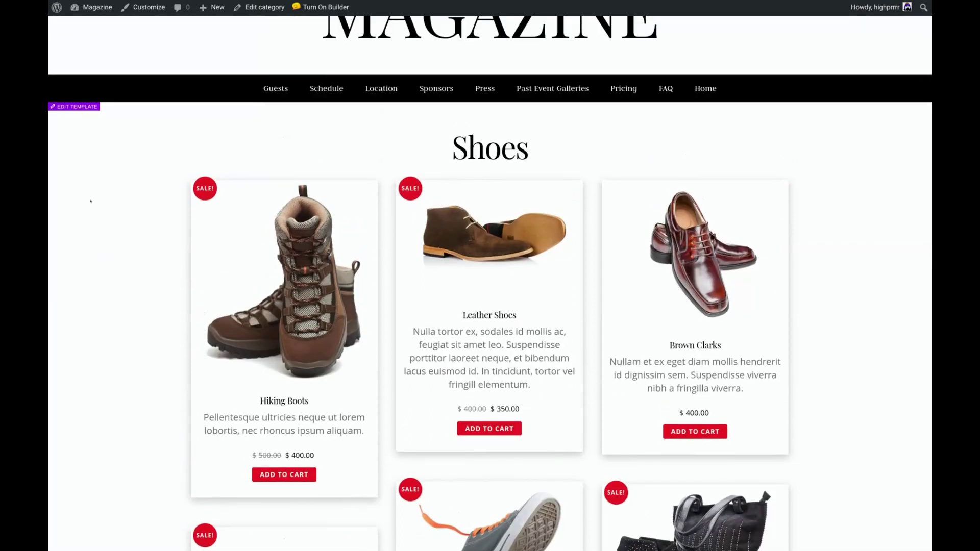
Step: Reopen the archive template and make the product prices bold at 16 px font size
{"action": "left_click", "coordinate": [75, 106]}
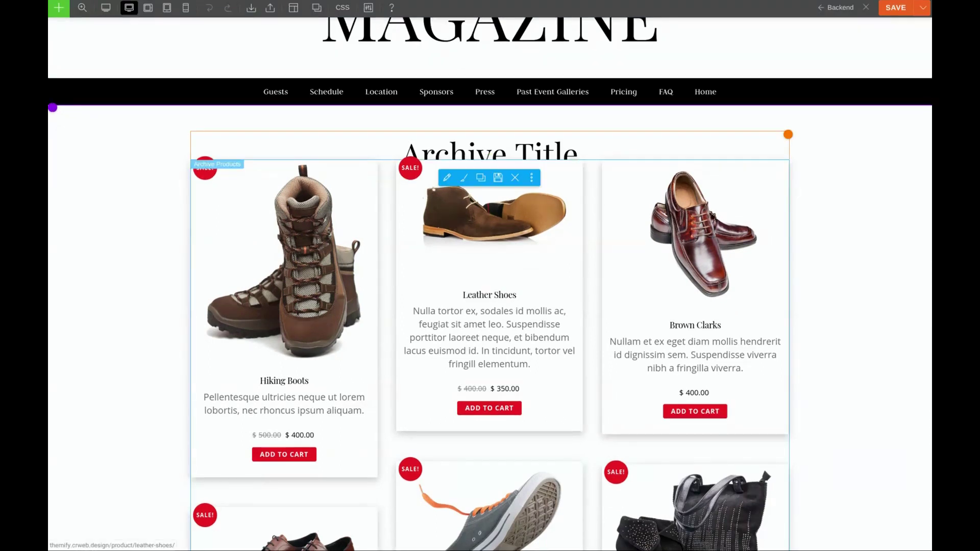
{"action": "left_click", "coordinate": [447, 178]}
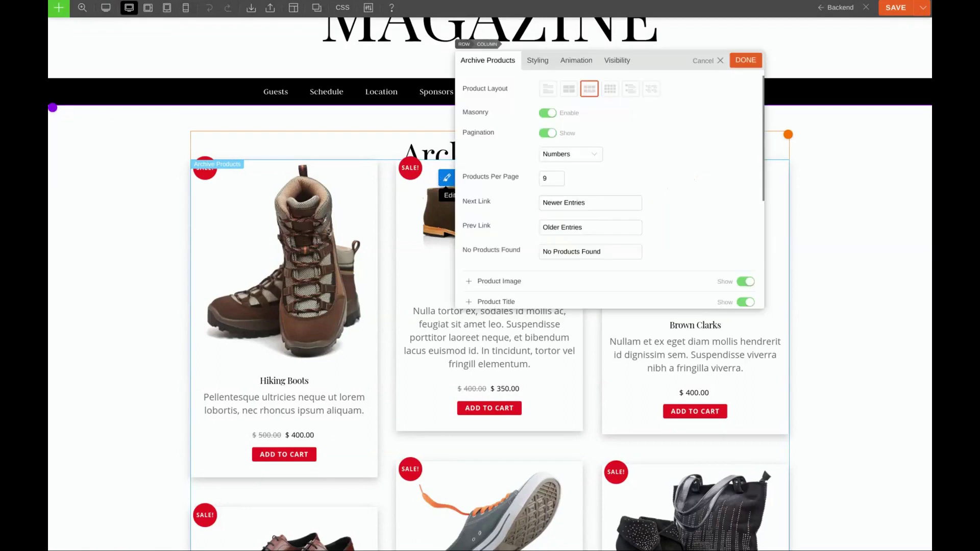
{"action": "left_click", "coordinate": [537, 60]}
{"action": "left_click", "coordinate": [484, 119]}
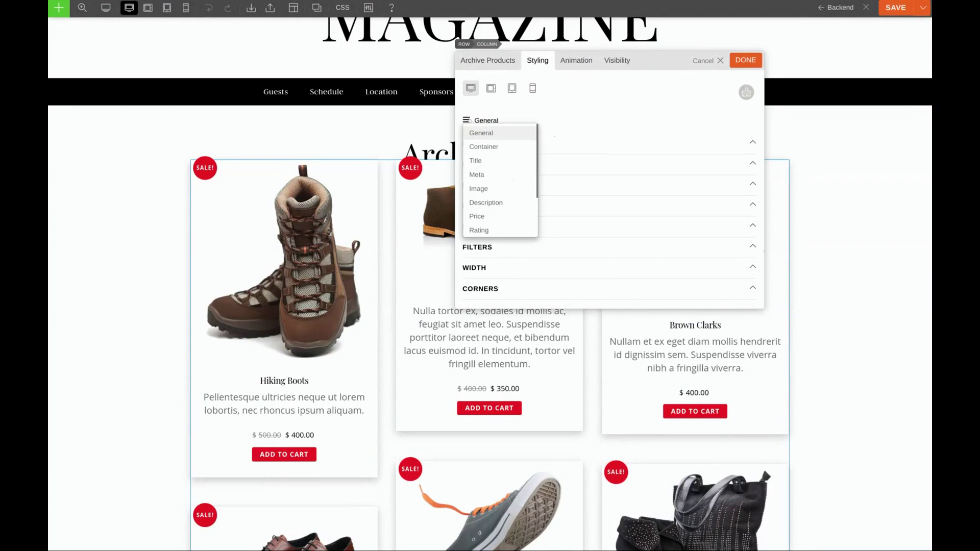
{"action": "left_click", "coordinate": [480, 217]}
{"action": "left_click", "coordinate": [488, 146]}
{"action": "scroll", "coordinate": [522, 222], "scroll_direction": "down", "scroll_amount": 1}
{"action": "left_click", "coordinate": [550, 246]}
{"action": "key", "text": "BackSpace"}
{"action": "type", "text": "6"}
{"action": "scroll", "coordinate": [571, 250], "scroll_direction": "down", "scroll_amount": 4}
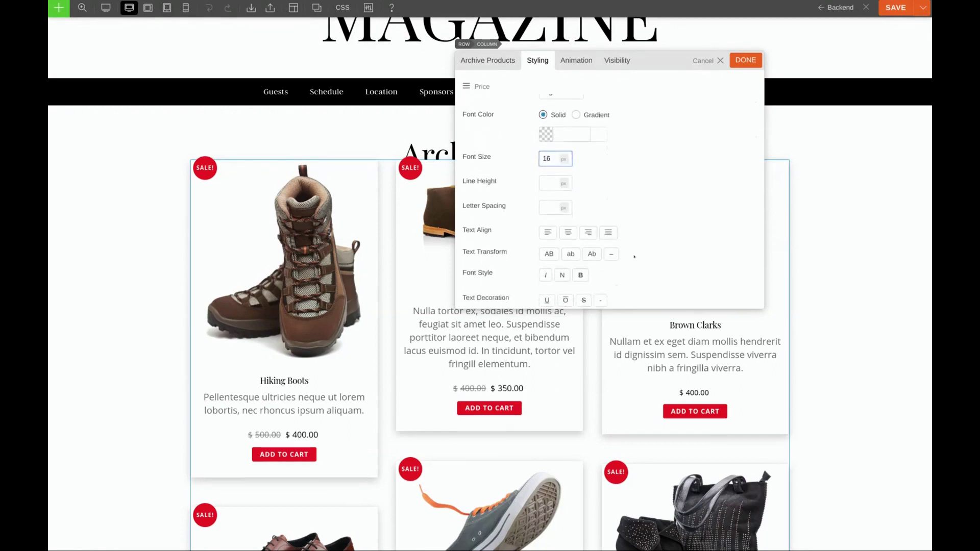
{"action": "left_click", "coordinate": [580, 263]}
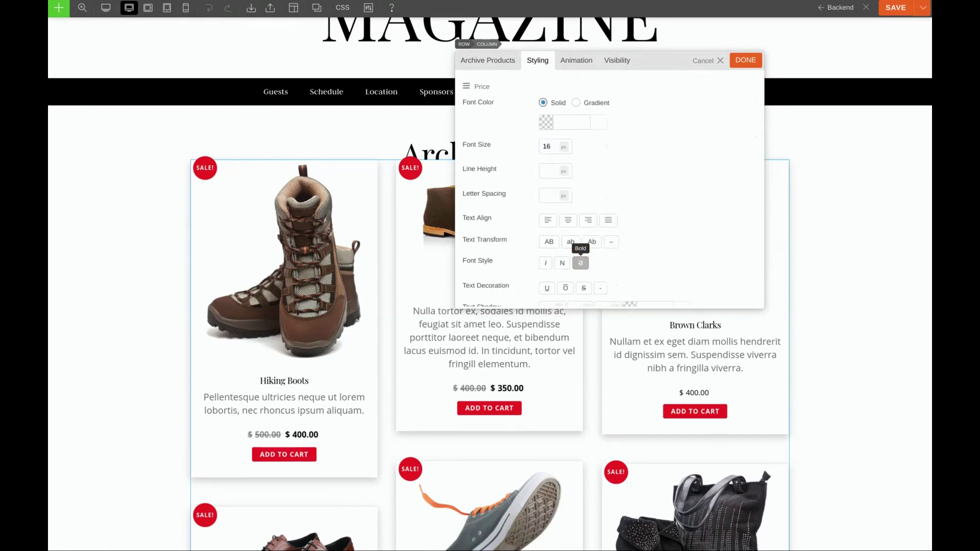
Step: Select Add To Cart as the product grid element to style
{"action": "scroll", "coordinate": [590, 126], "scroll_direction": "up", "scroll_amount": 5}
{"action": "left_click", "coordinate": [482, 121]}
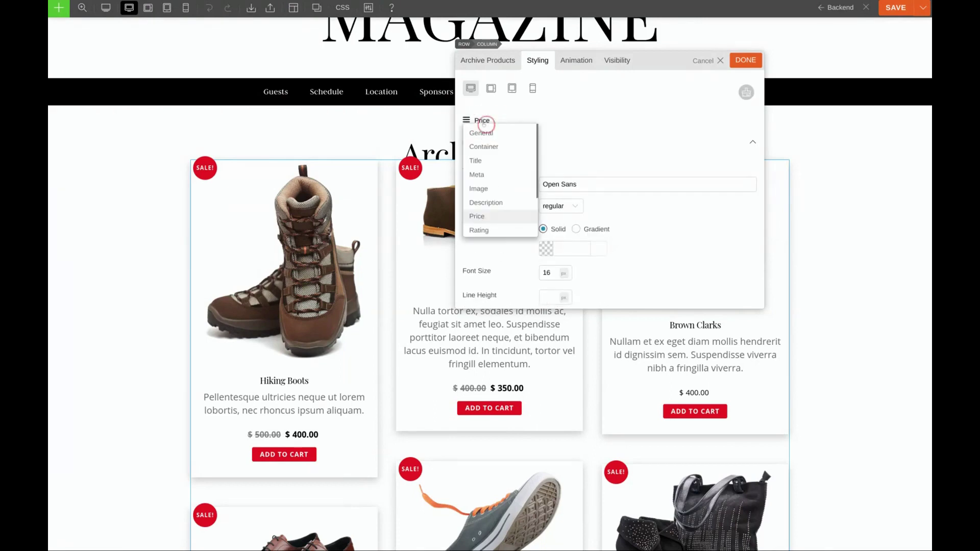
{"action": "scroll", "coordinate": [494, 171], "scroll_direction": "down", "scroll_amount": 1}
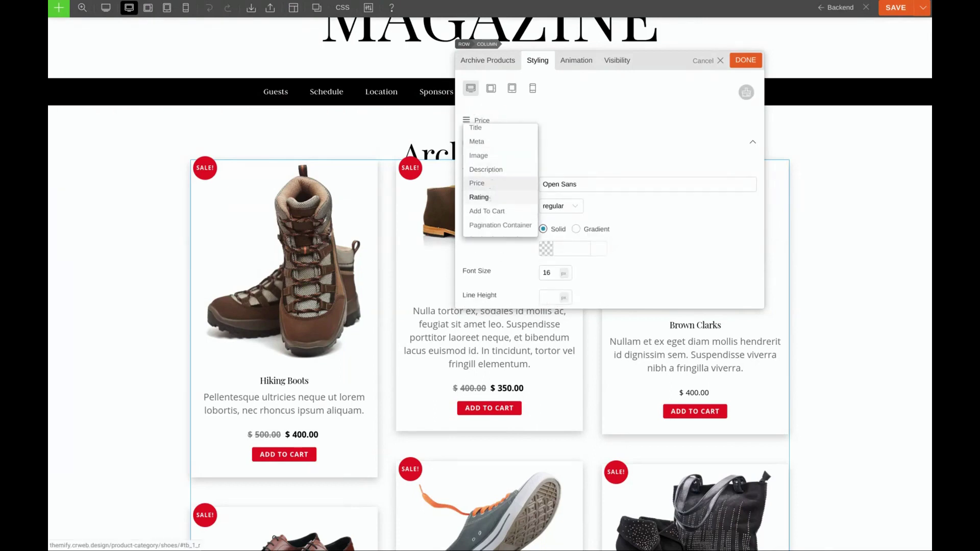
{"action": "left_click", "coordinate": [494, 207]}
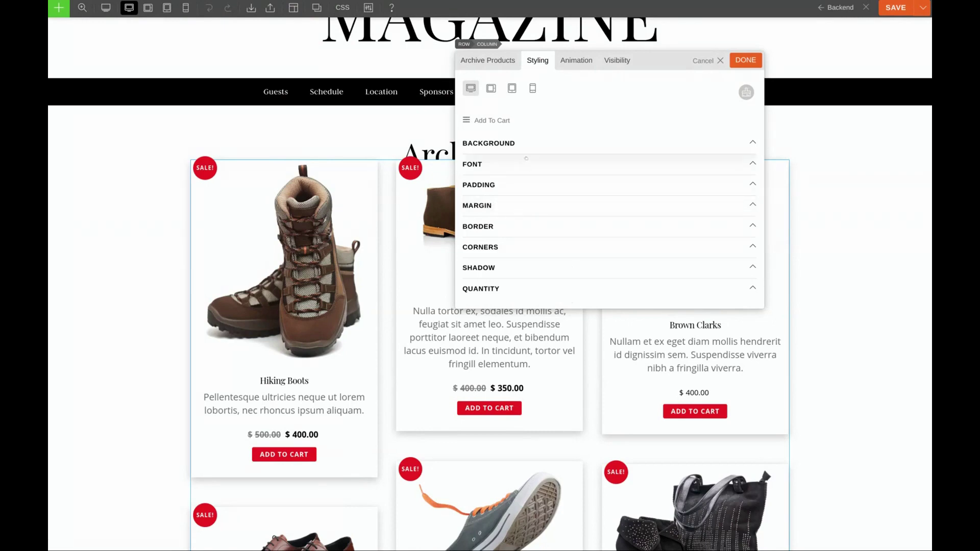
Step: Give the Add to Cart buttons a black (#000000) background colour
{"action": "left_click", "coordinate": [532, 146]}
{"action": "left_click", "coordinate": [546, 187]}
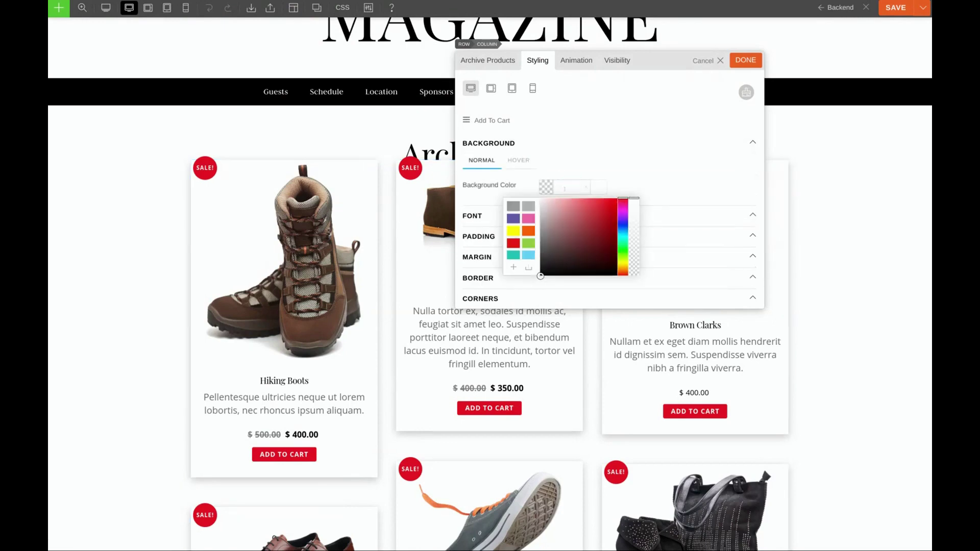
{"action": "left_click", "coordinate": [542, 274]}
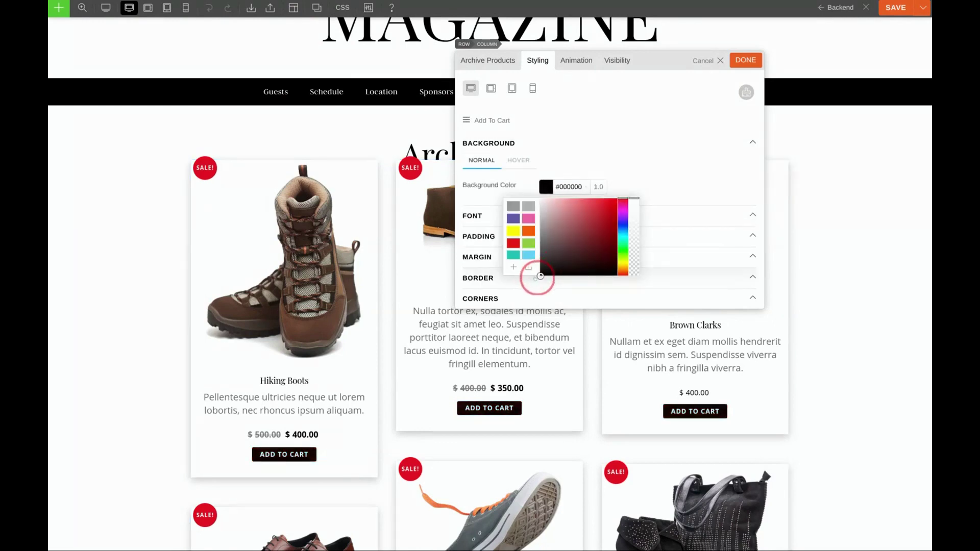
{"action": "left_click", "coordinate": [631, 187]}
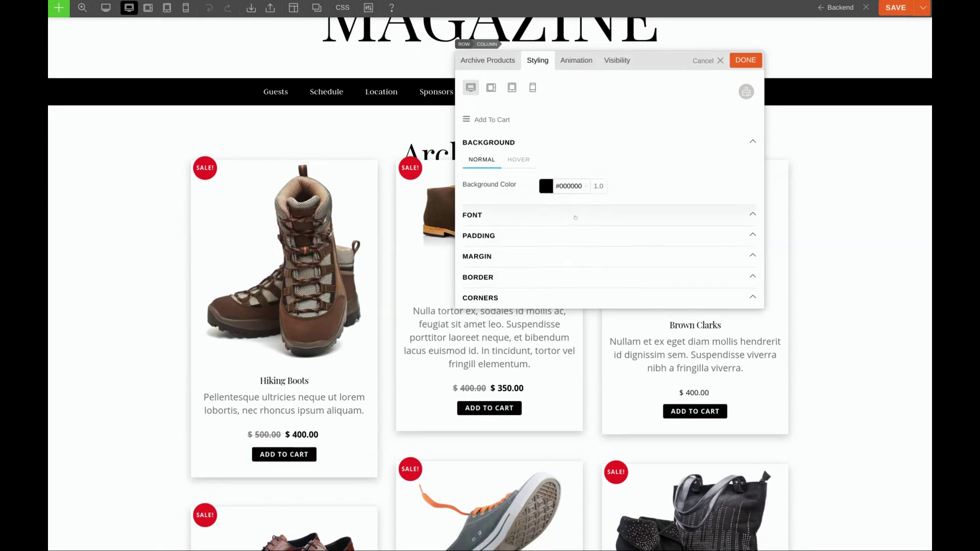
Step: Set the button padding to 10 px top and bottom, 18 px left and right, and apply
{"action": "left_click", "coordinate": [572, 230]}
{"action": "scroll", "coordinate": [572, 229], "scroll_direction": "down", "scroll_amount": 1}
{"action": "left_click", "coordinate": [550, 242]}
{"action": "type", "text": "10"}
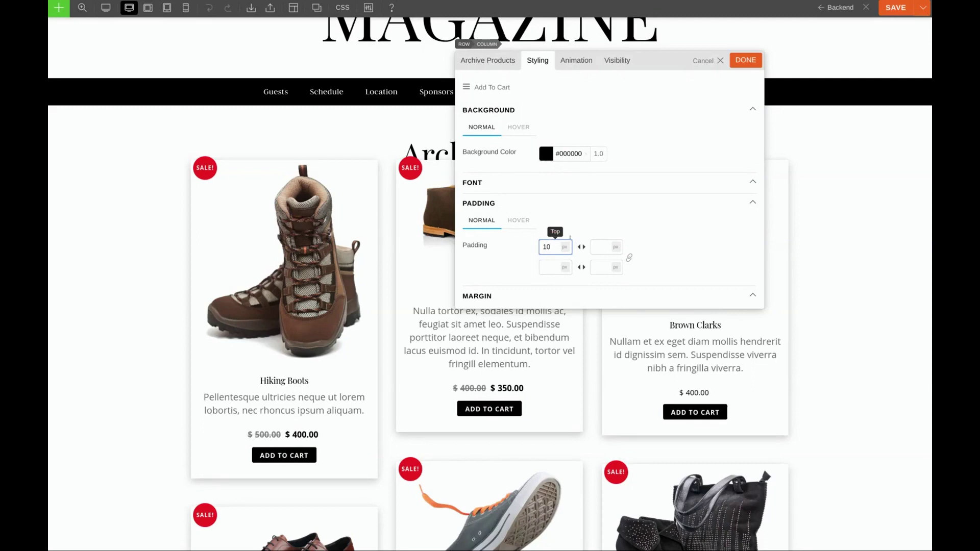
{"action": "left_click", "coordinate": [601, 245]}
{"action": "type", "text": "10"}
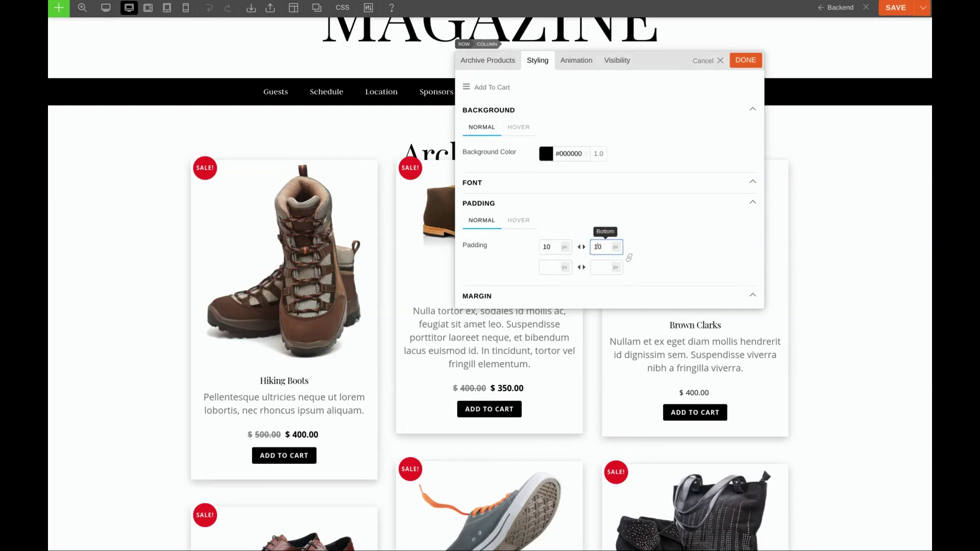
{"action": "left_click", "coordinate": [552, 266]}
{"action": "type", "text": "18"}
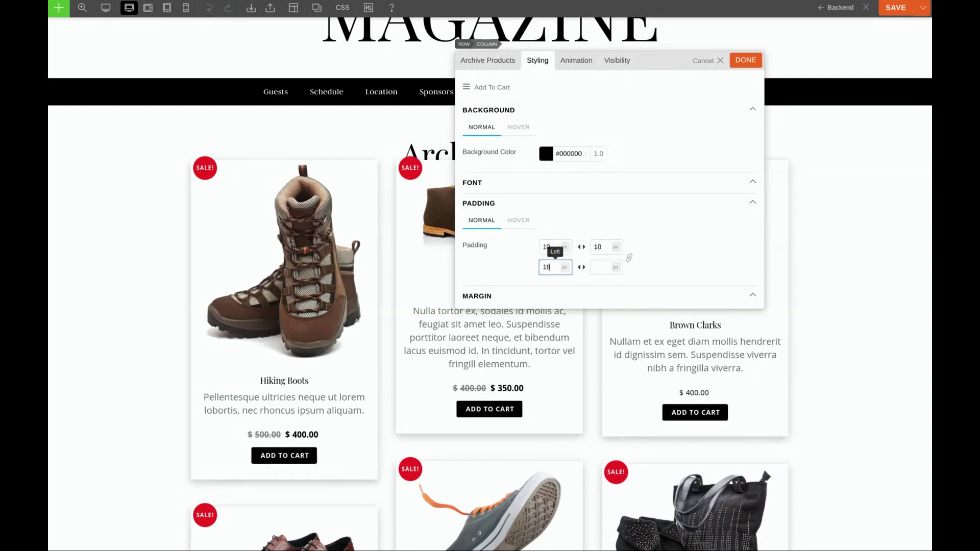
{"action": "left_click", "coordinate": [595, 266]}
{"action": "type", "text": "18"}
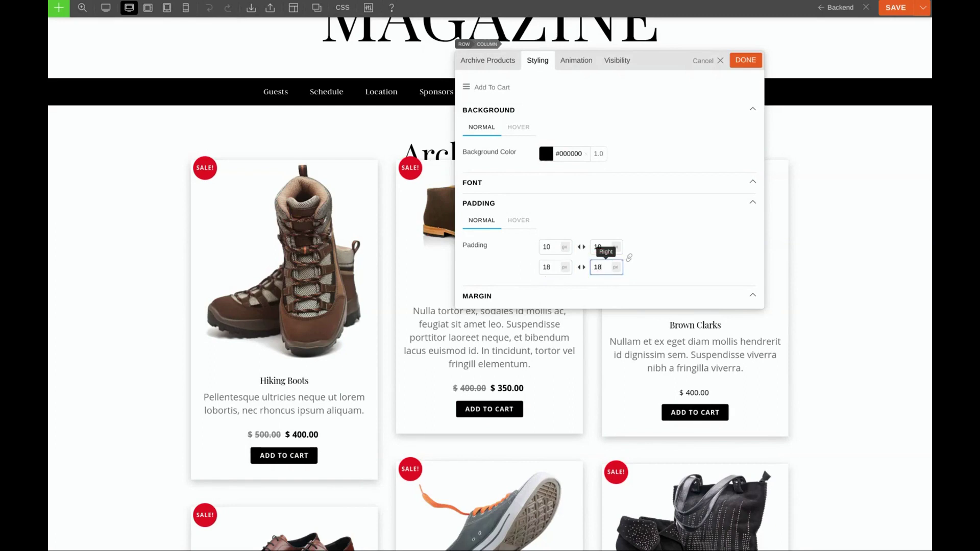
{"action": "left_click", "coordinate": [746, 61]}
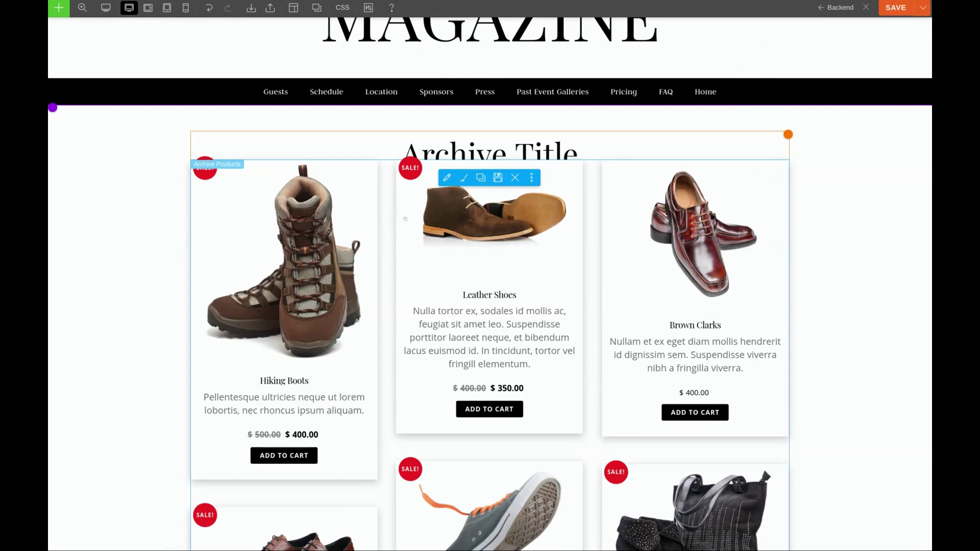
Step: Fade the product container's shadow opacity to 0, apply, and save the template
{"action": "left_click", "coordinate": [447, 177]}
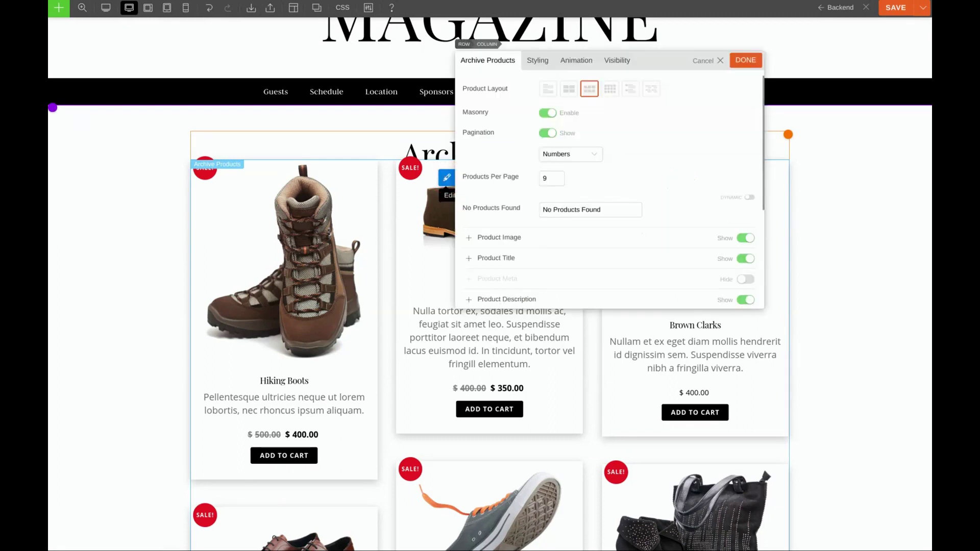
{"action": "left_click", "coordinate": [537, 60]}
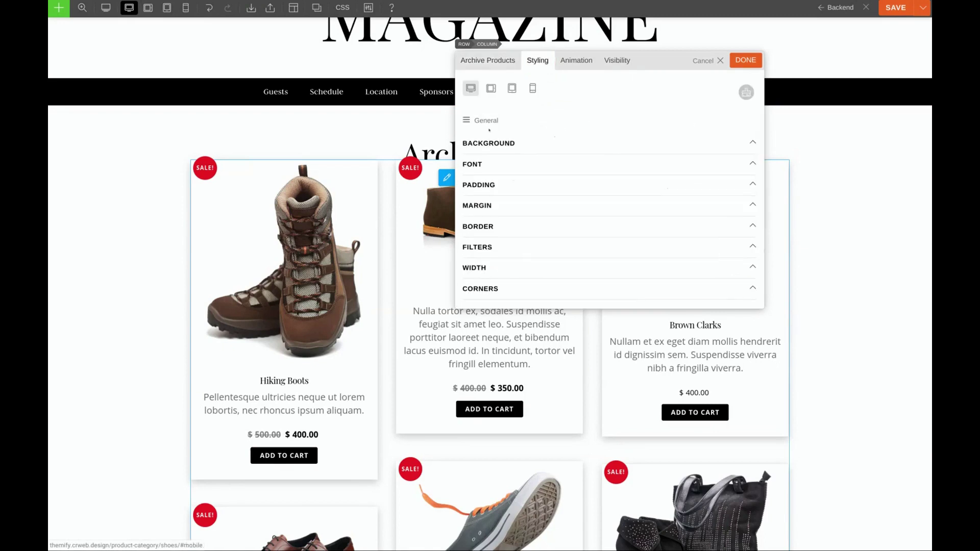
{"action": "left_click", "coordinate": [490, 128]}
{"action": "left_click", "coordinate": [485, 144]}
{"action": "left_click", "coordinate": [492, 244]}
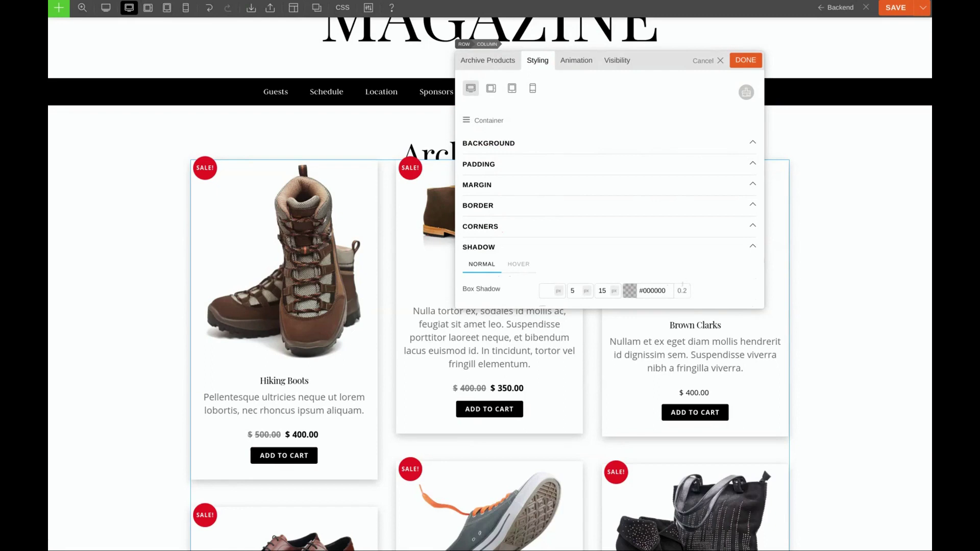
{"action": "left_click", "coordinate": [682, 290]}
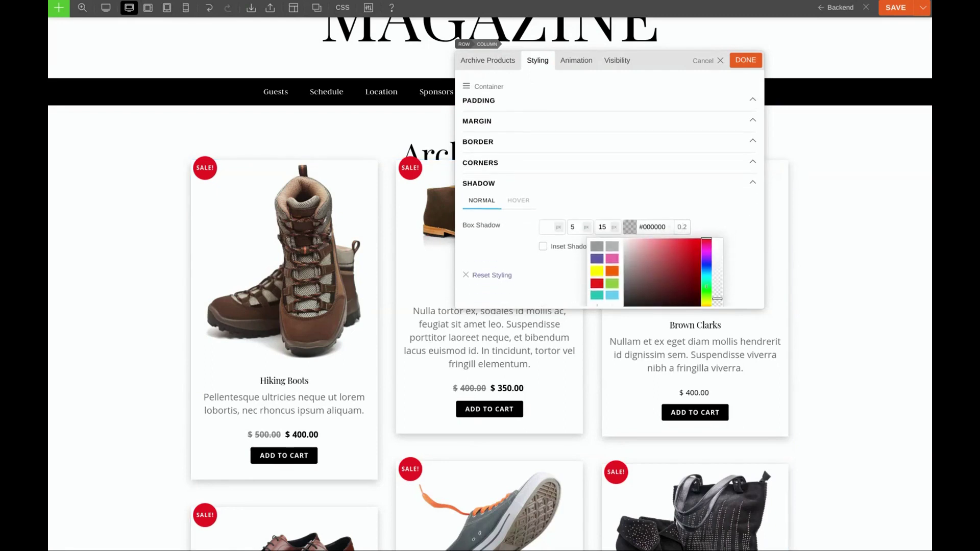
{"action": "left_click_drag", "start_coordinate": [717, 290], "coordinate": [717, 302]}
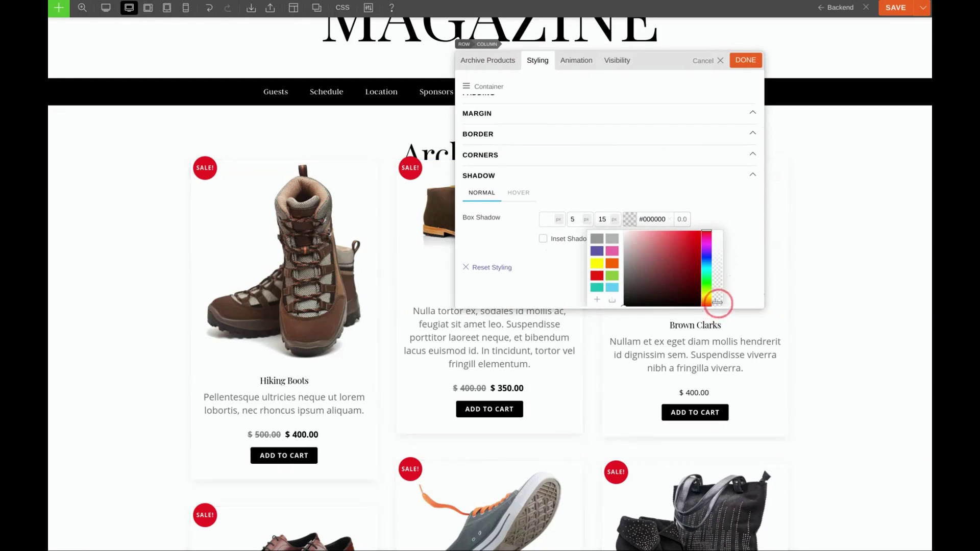
{"action": "left_click", "coordinate": [735, 241]}
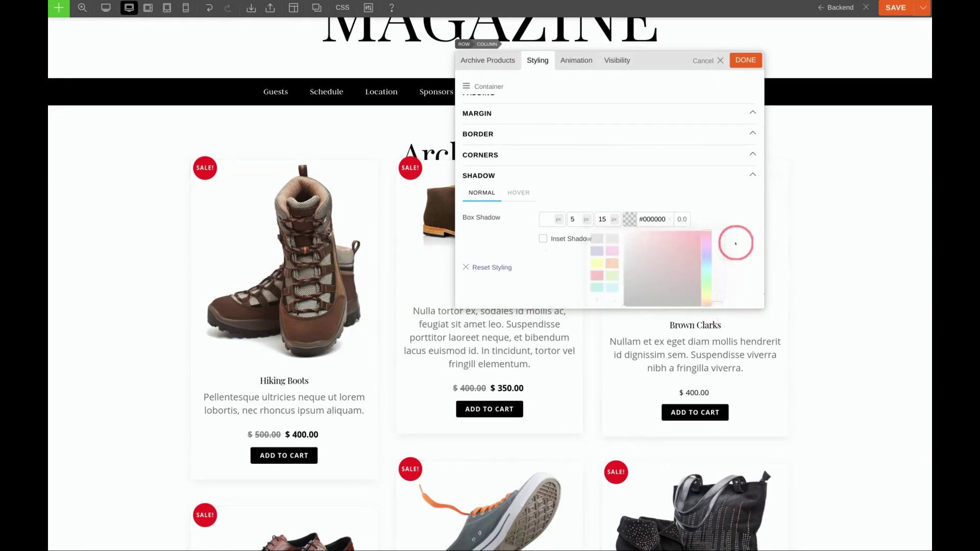
{"action": "left_click", "coordinate": [742, 65]}
{"action": "left_click", "coordinate": [887, 7]}
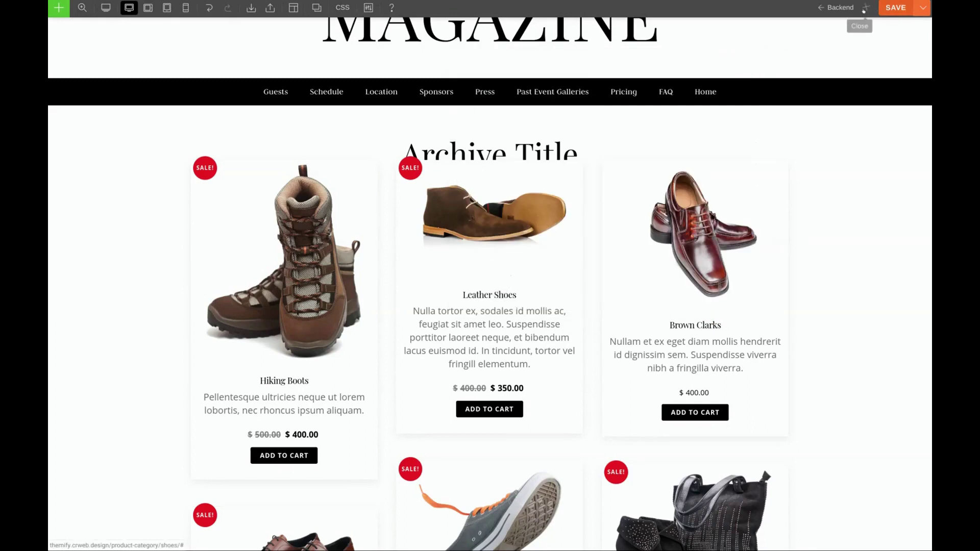
Step: Close the builder and scroll the live Shoes page to check the masonry cards and pagination
{"action": "left_click", "coordinate": [865, 8]}
{"action": "scroll", "coordinate": [794, 154], "scroll_direction": "down", "scroll_amount": 4}
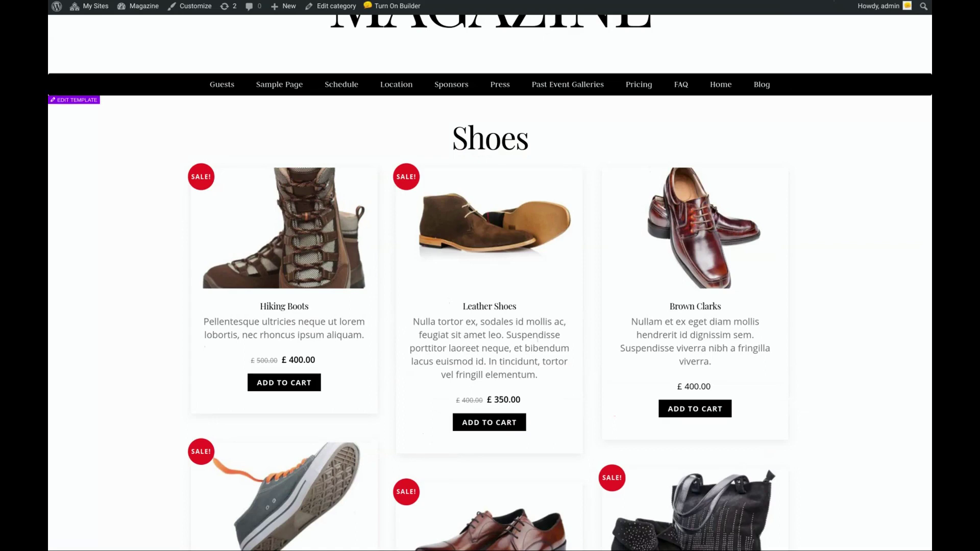
{"action": "scroll", "coordinate": [788, 343], "scroll_direction": "down", "scroll_amount": 10}
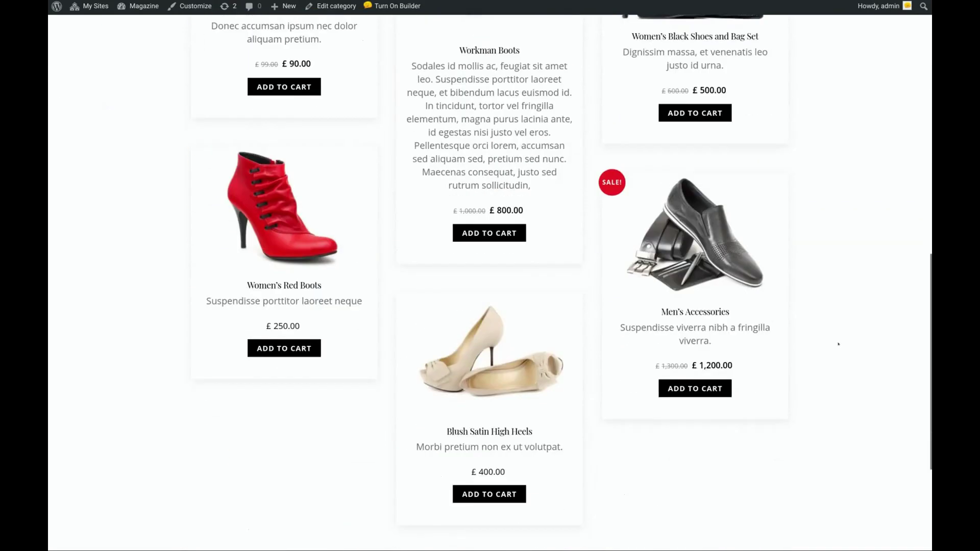
{"action": "scroll", "coordinate": [838, 344], "scroll_direction": "down", "scroll_amount": 3}
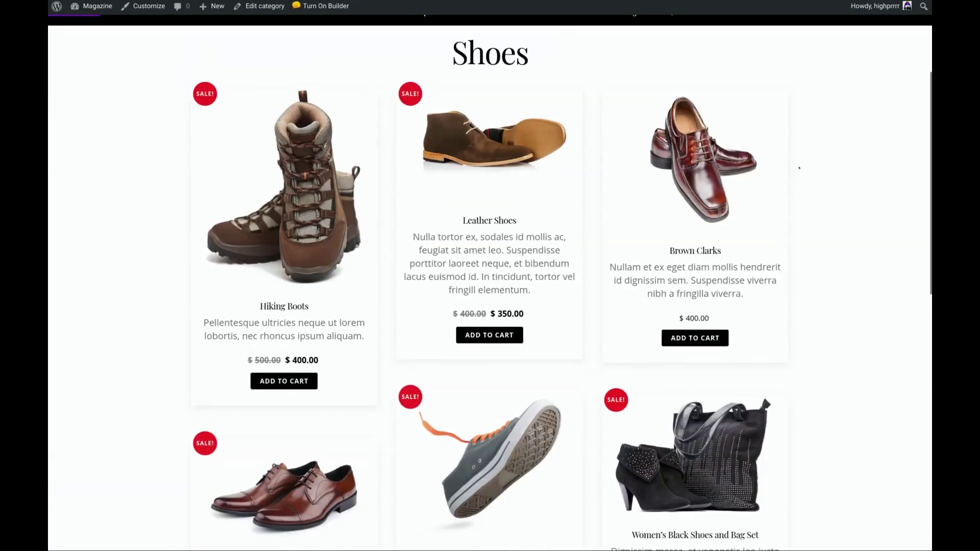
{"action": "scroll", "coordinate": [800, 168], "scroll_direction": "down", "scroll_amount": 7}
{"action": "scroll", "coordinate": [800, 168], "scroll_direction": "down", "scroll_amount": 5}
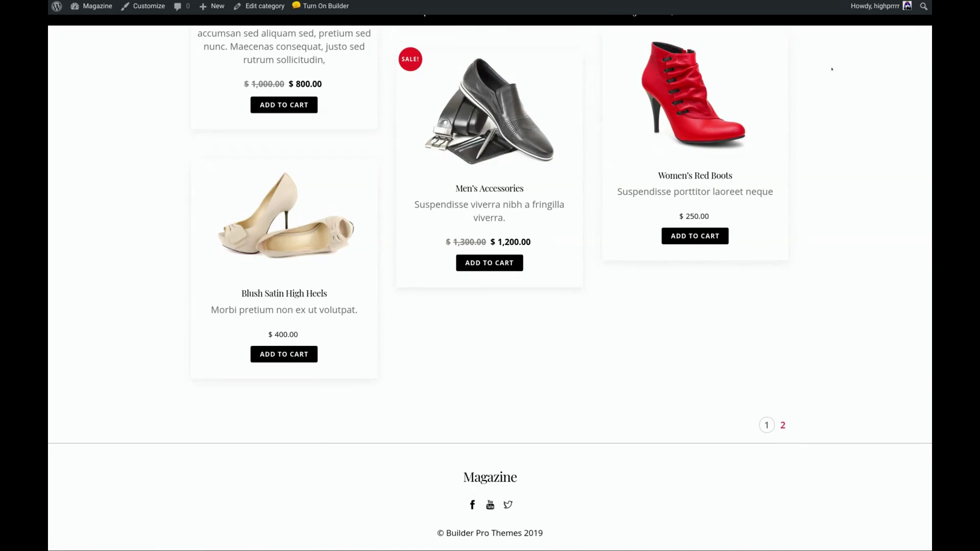
{"action": "scroll", "coordinate": [832, 69], "scroll_direction": "up", "scroll_amount": 15}
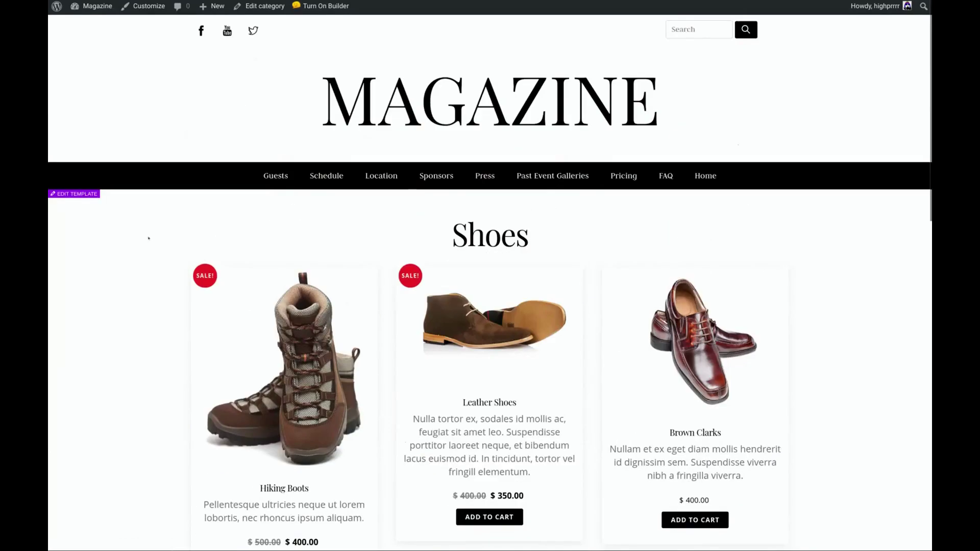
Step: Reopen the shop template and center-align the Pagination Container text
{"action": "left_click", "coordinate": [73, 194]}
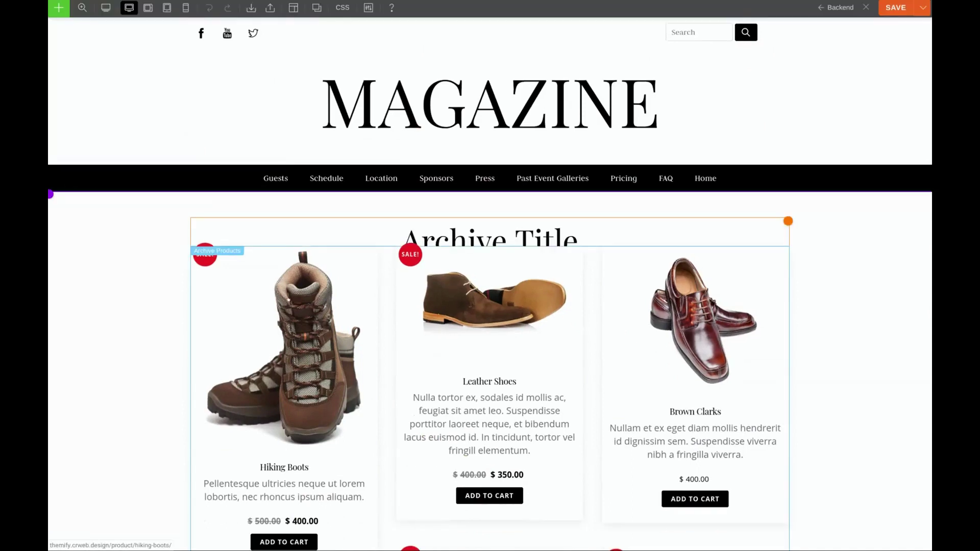
{"action": "left_click", "coordinate": [447, 264]}
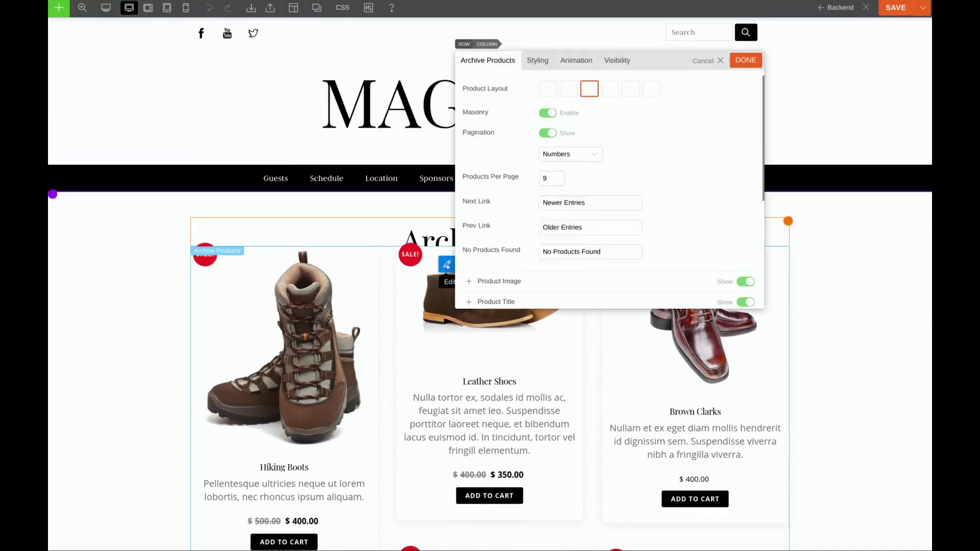
{"action": "scroll", "coordinate": [498, 163], "scroll_direction": "down", "scroll_amount": 1}
{"action": "scroll", "coordinate": [498, 163], "scroll_direction": "up", "scroll_amount": 1}
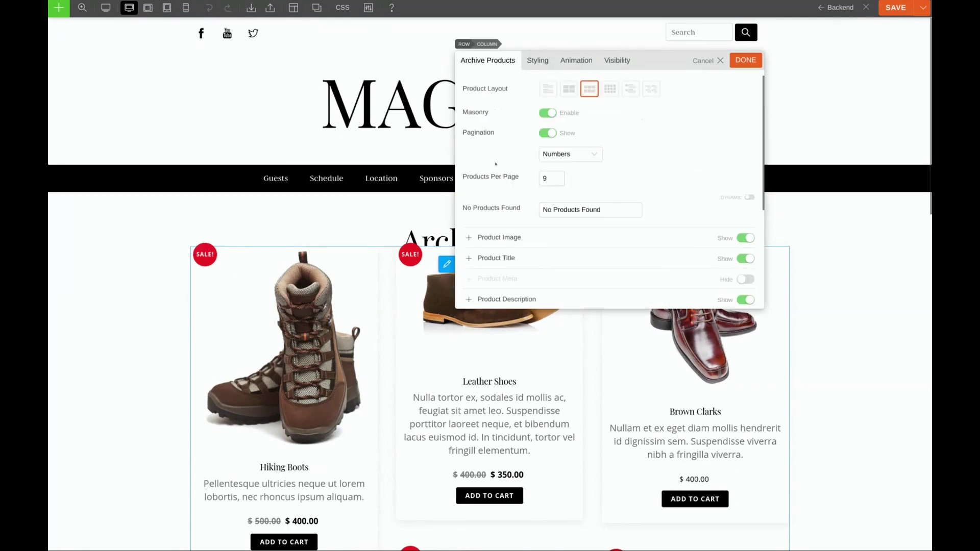
{"action": "left_click", "coordinate": [535, 61]}
{"action": "left_click", "coordinate": [480, 120]}
{"action": "scroll", "coordinate": [483, 165], "scroll_direction": "down", "scroll_amount": 2}
{"action": "left_click", "coordinate": [489, 198]}
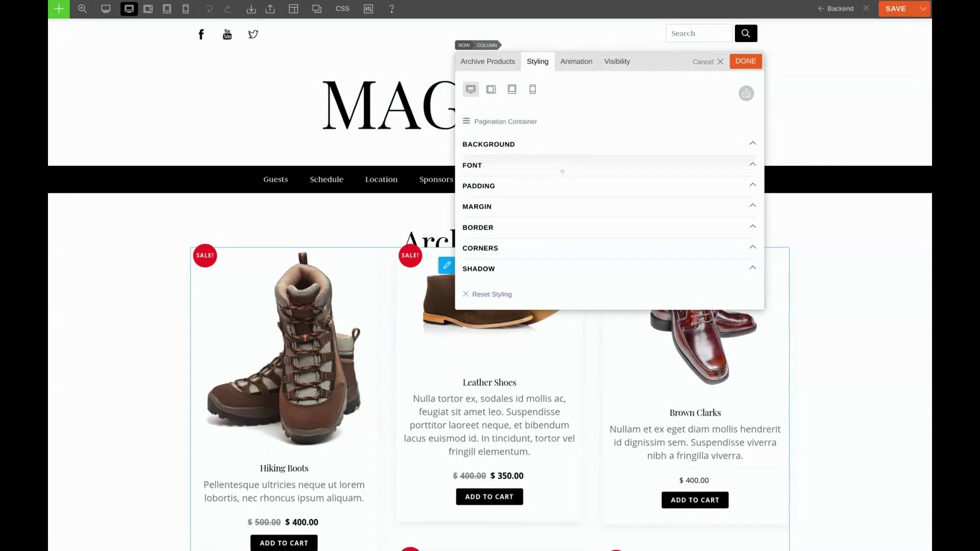
{"action": "left_click", "coordinate": [562, 171]}
{"action": "scroll", "coordinate": [600, 238], "scroll_direction": "down", "scroll_amount": 3}
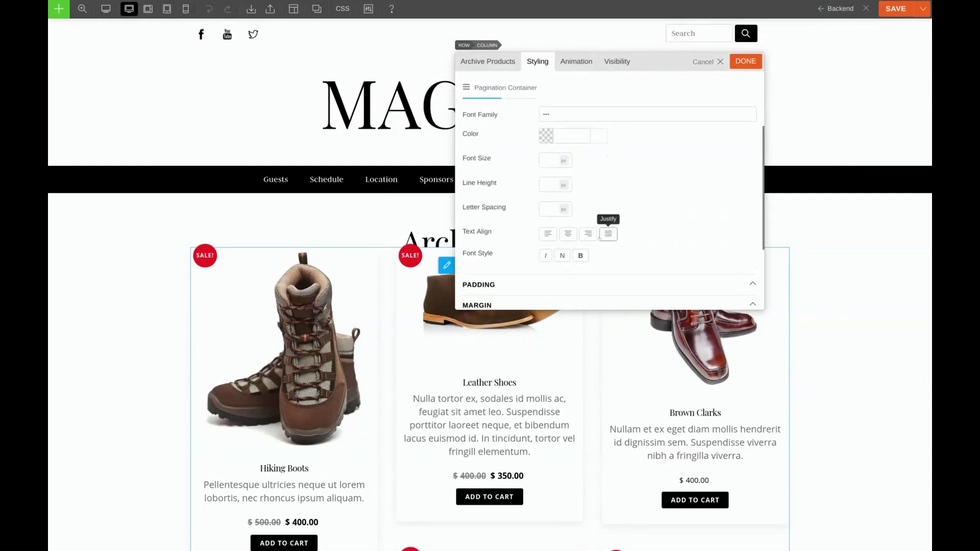
{"action": "left_click", "coordinate": [568, 234]}
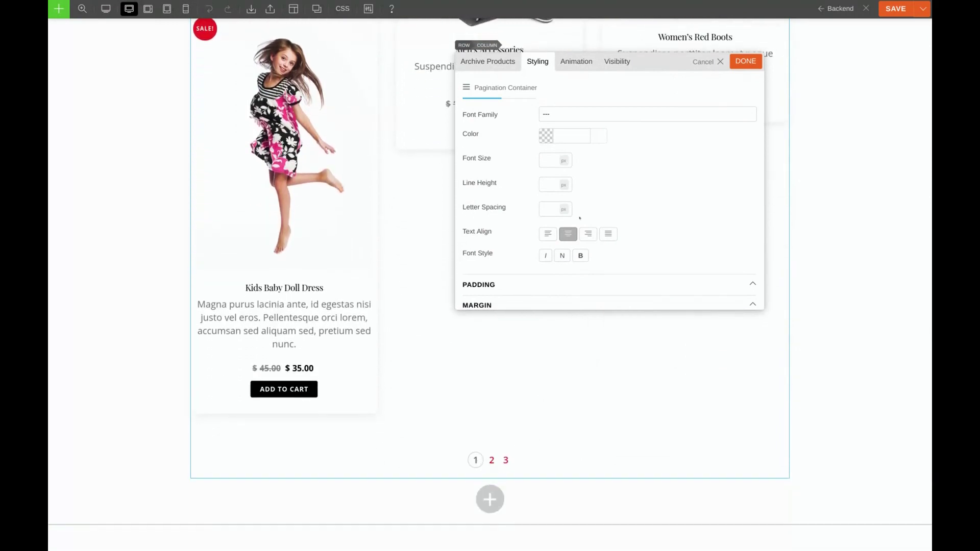
Step: Make the Pagination Numbers black (#000000), apply, and save the template
{"action": "left_click", "coordinate": [473, 87]}
{"action": "left_click", "coordinate": [488, 177]}
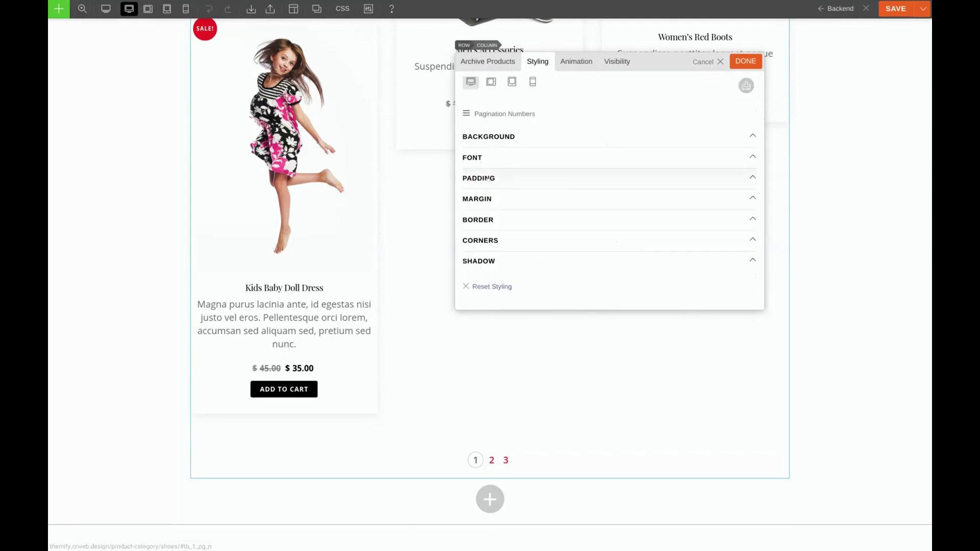
{"action": "left_click", "coordinate": [499, 156]}
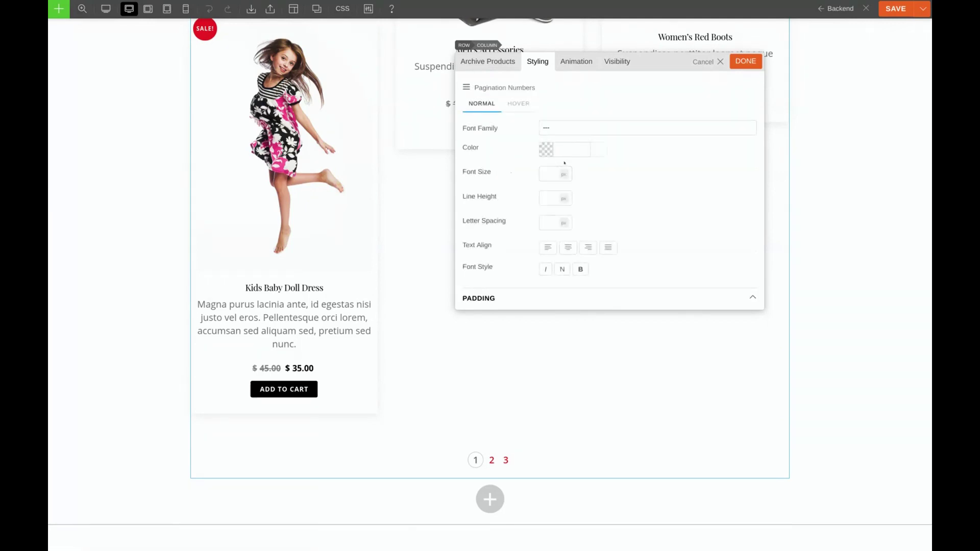
{"action": "left_click", "coordinate": [568, 148]}
{"action": "left_click_drag", "start_coordinate": [561, 188], "coordinate": [531, 245]}
{"action": "left_click", "coordinate": [745, 61]}
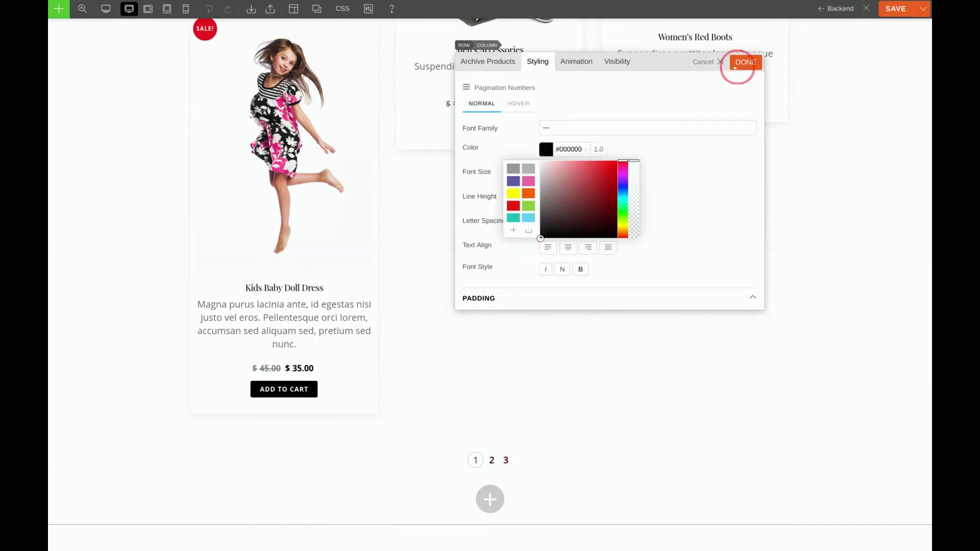
{"action": "left_click", "coordinate": [887, 11]}
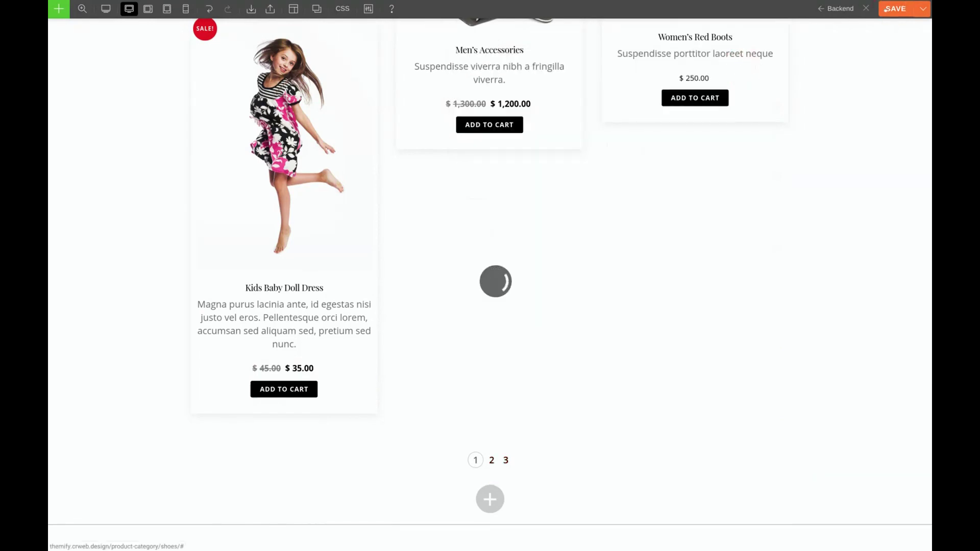
Step: Close the builder and scroll the live Shoes page to the centered black pagination and back
{"action": "left_click", "coordinate": [866, 8]}
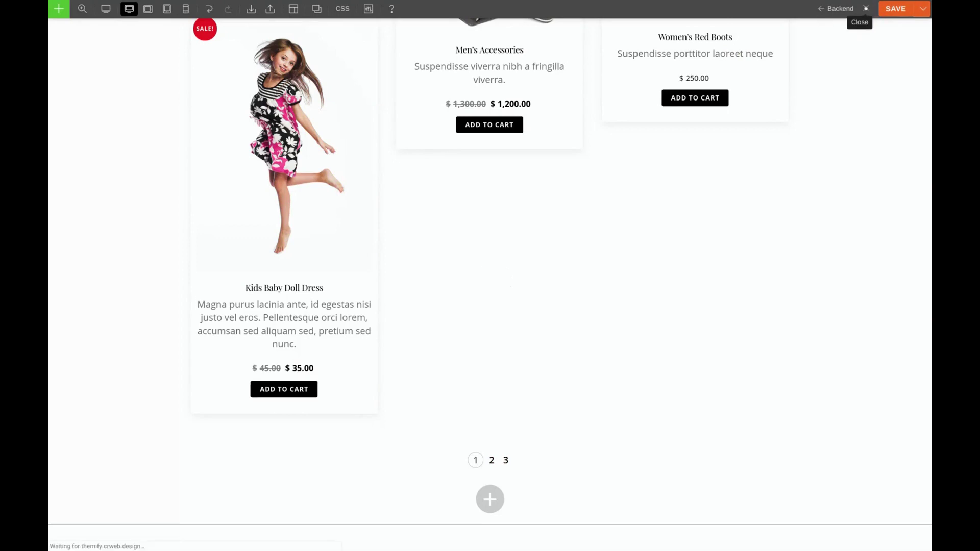
{"action": "scroll", "coordinate": [701, 311], "scroll_direction": "down", "scroll_amount": 1}
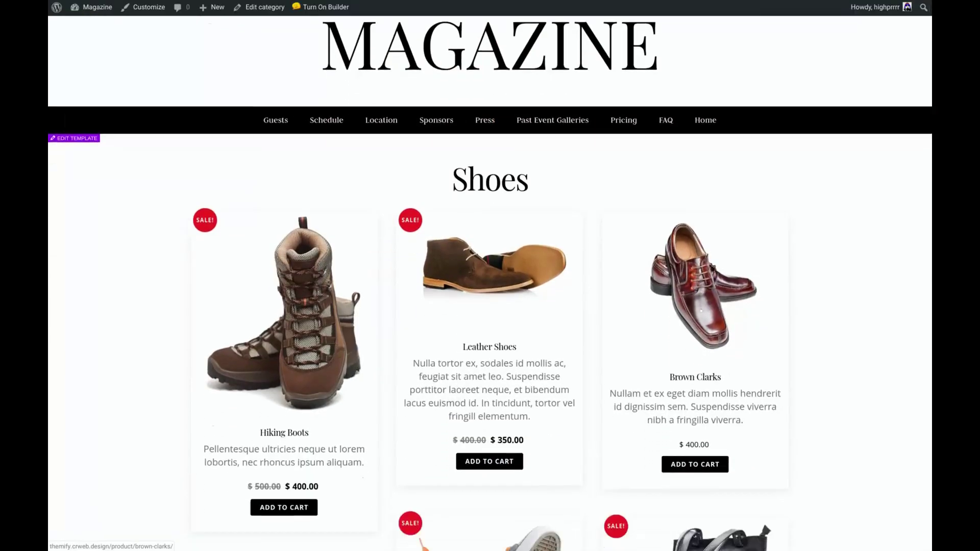
{"action": "scroll", "coordinate": [701, 310], "scroll_direction": "down", "scroll_amount": 14}
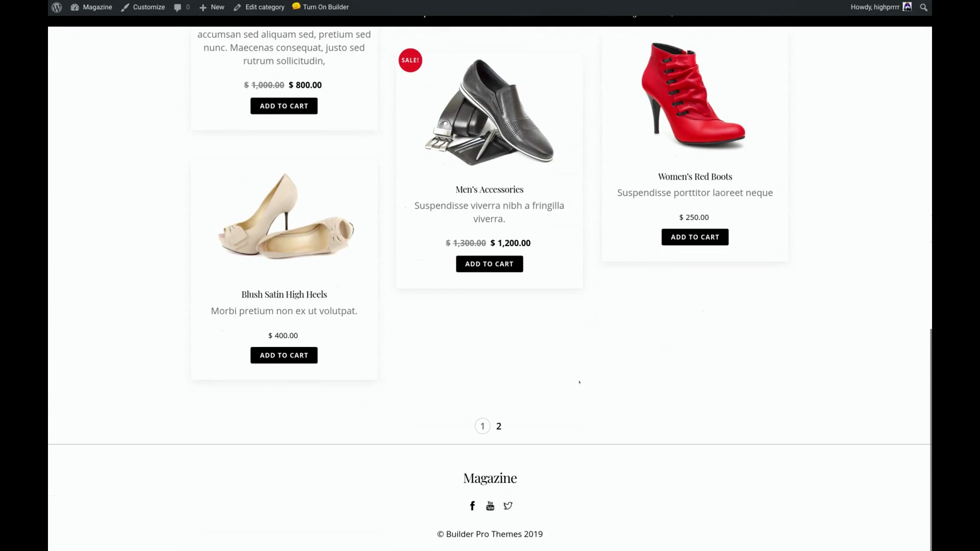
{"action": "scroll", "coordinate": [701, 311], "scroll_direction": "up", "scroll_amount": 15}
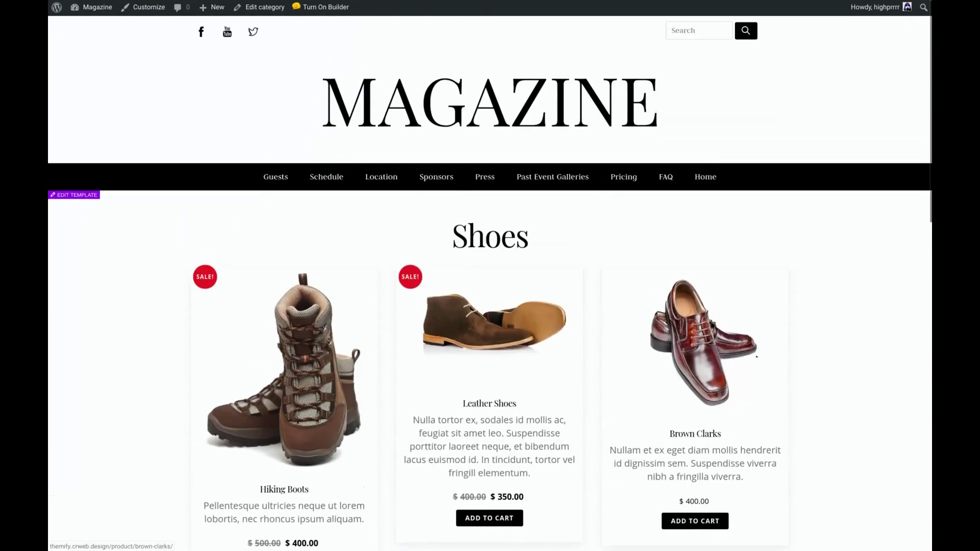
{"action": "scroll", "coordinate": [701, 310], "scroll_direction": "down", "scroll_amount": 1}
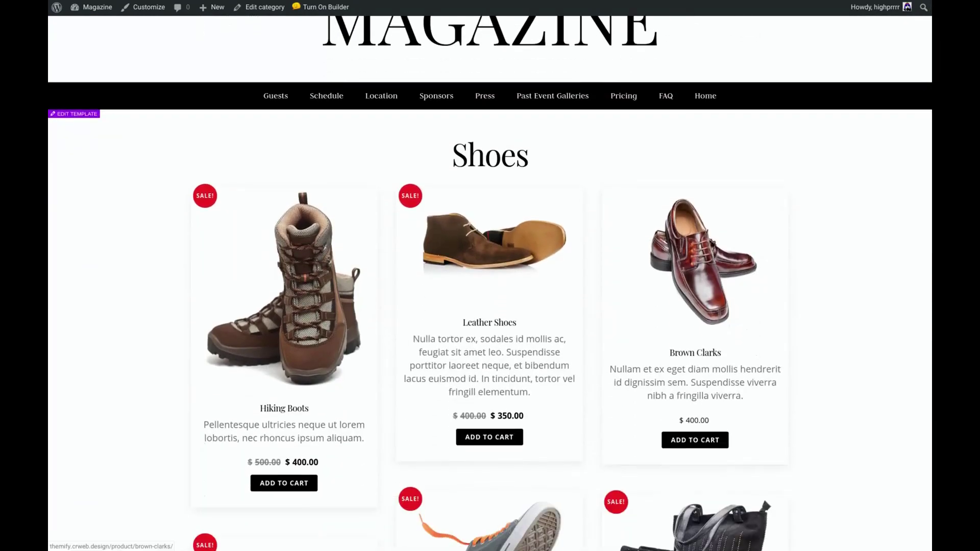